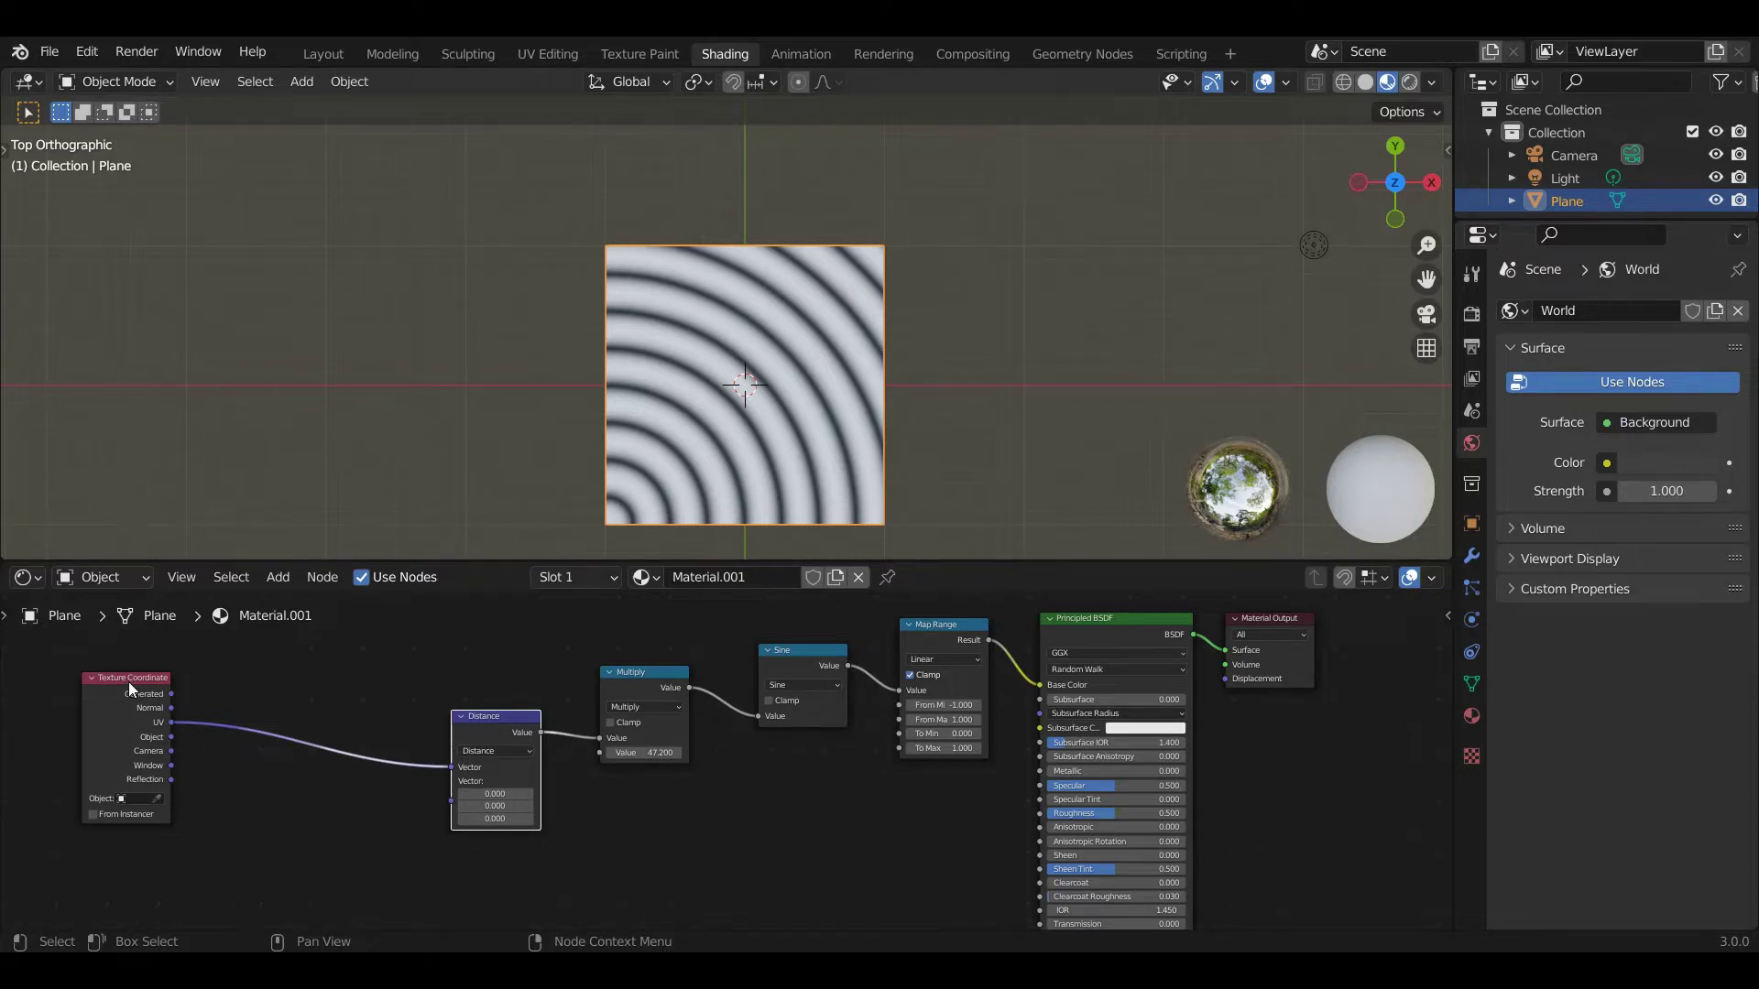
# Move the Texture Coordinate node beside the Distance node in the ring node chain
pyautogui.moveTo(128, 682); pyautogui.dragTo(279, 699)
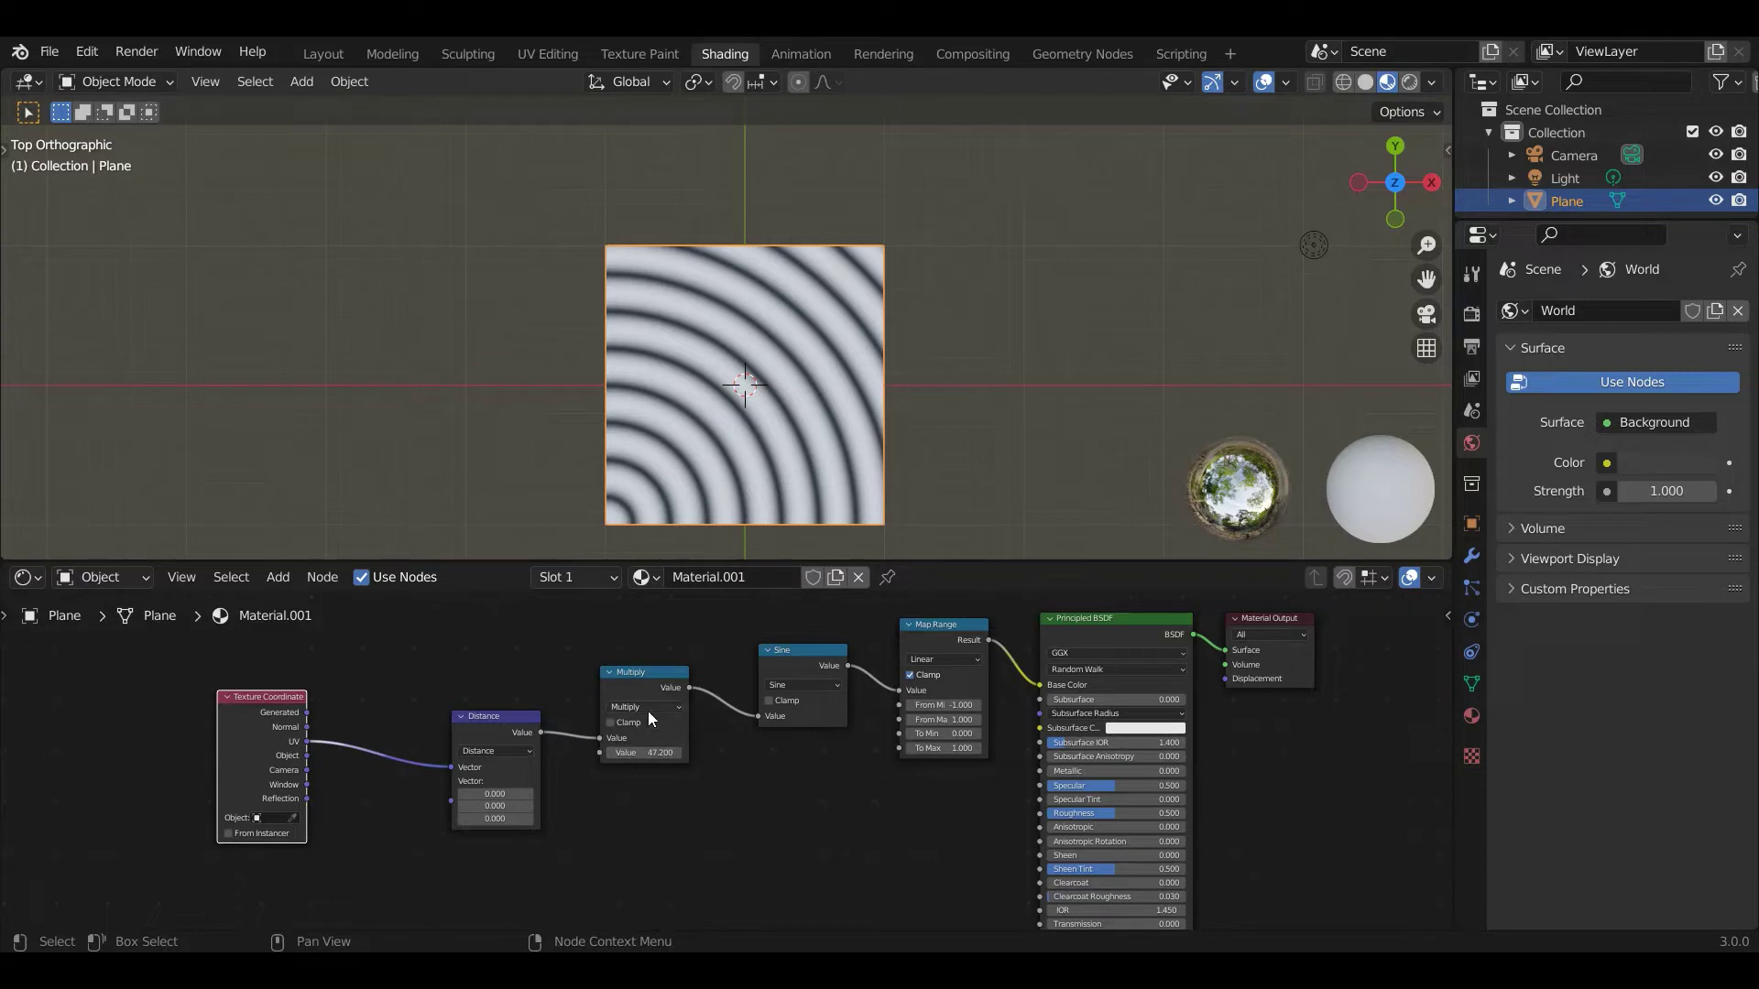
# Set the Multiply node's value to 1 and shift the Texture Coordinate node left
pyautogui.click(653, 752)
pyautogui.write('1')
pyautogui.press('Return')
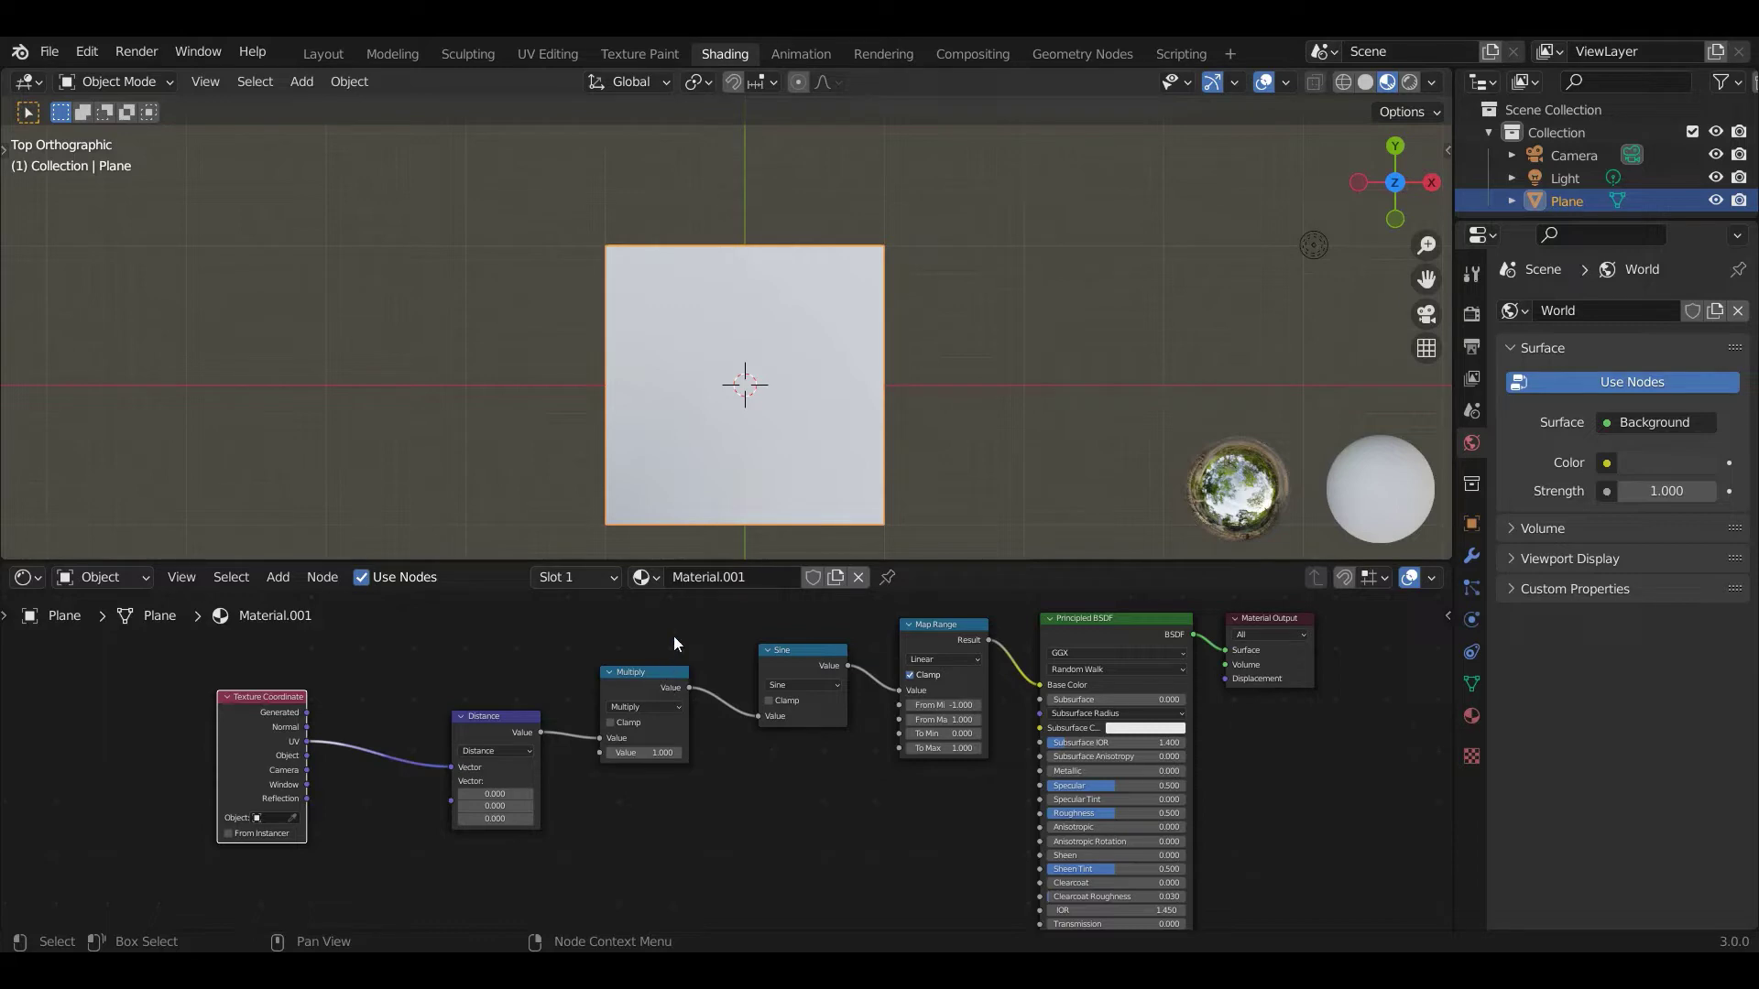
pyautogui.moveTo(271, 696); pyautogui.dragTo(215, 715)
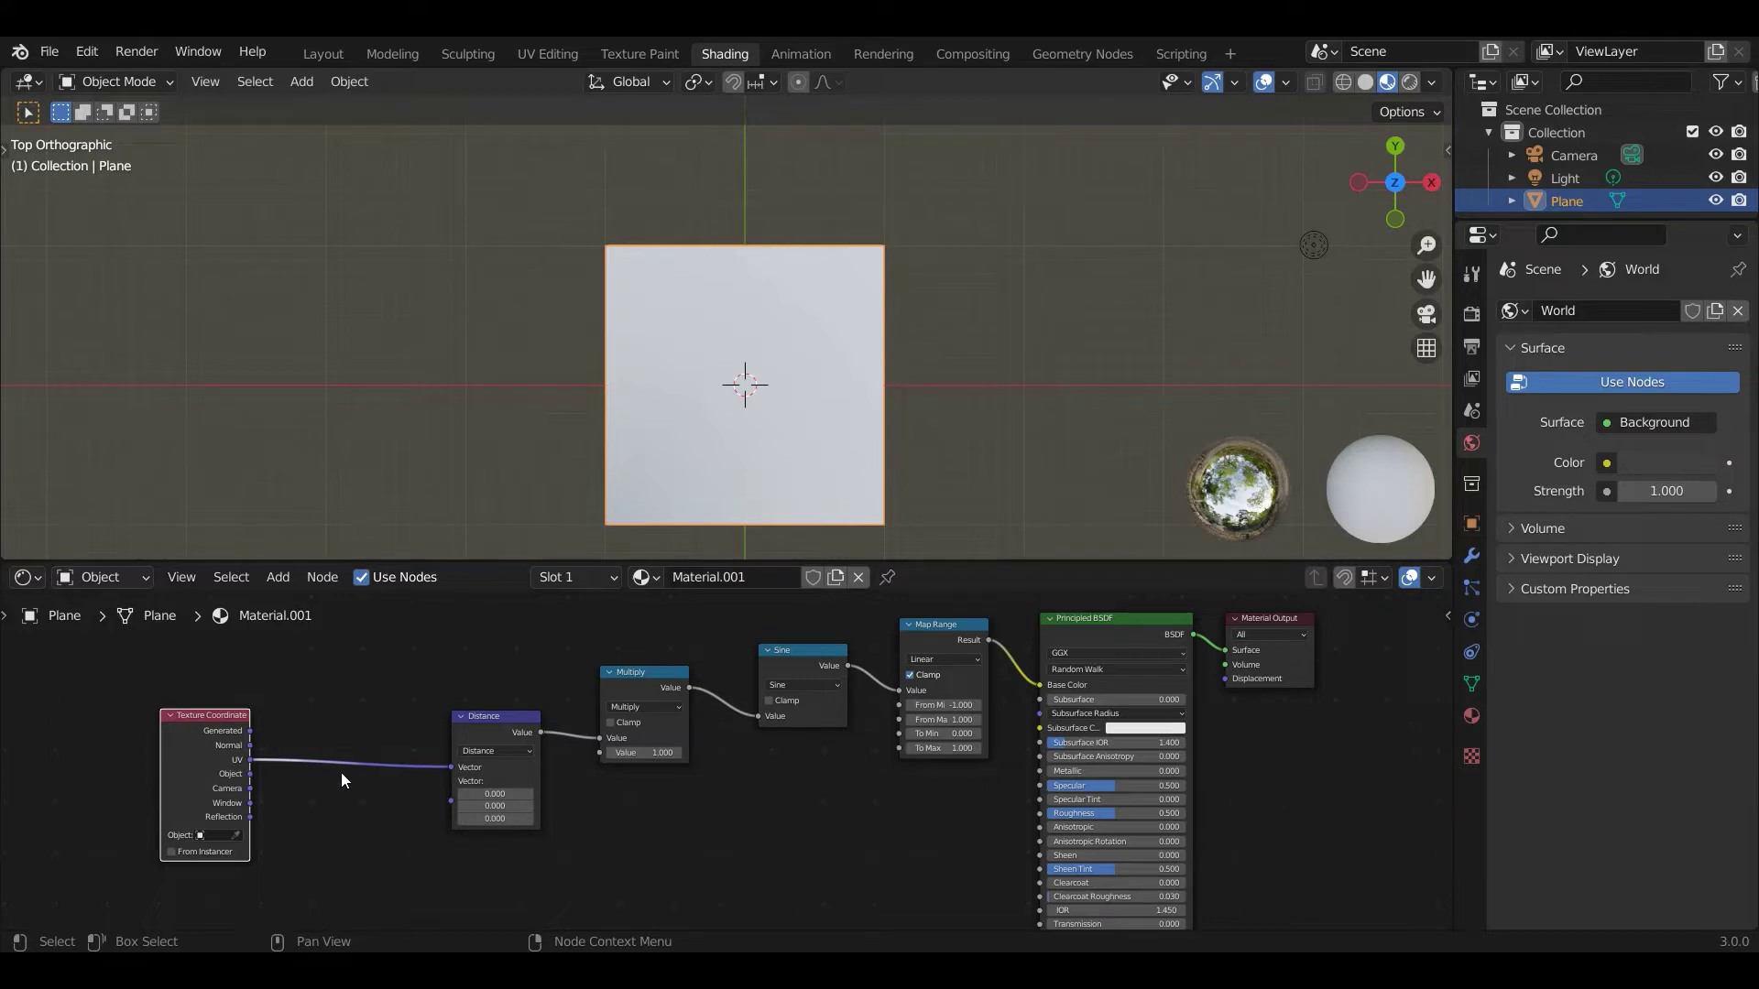
pyautogui.click(278, 577)
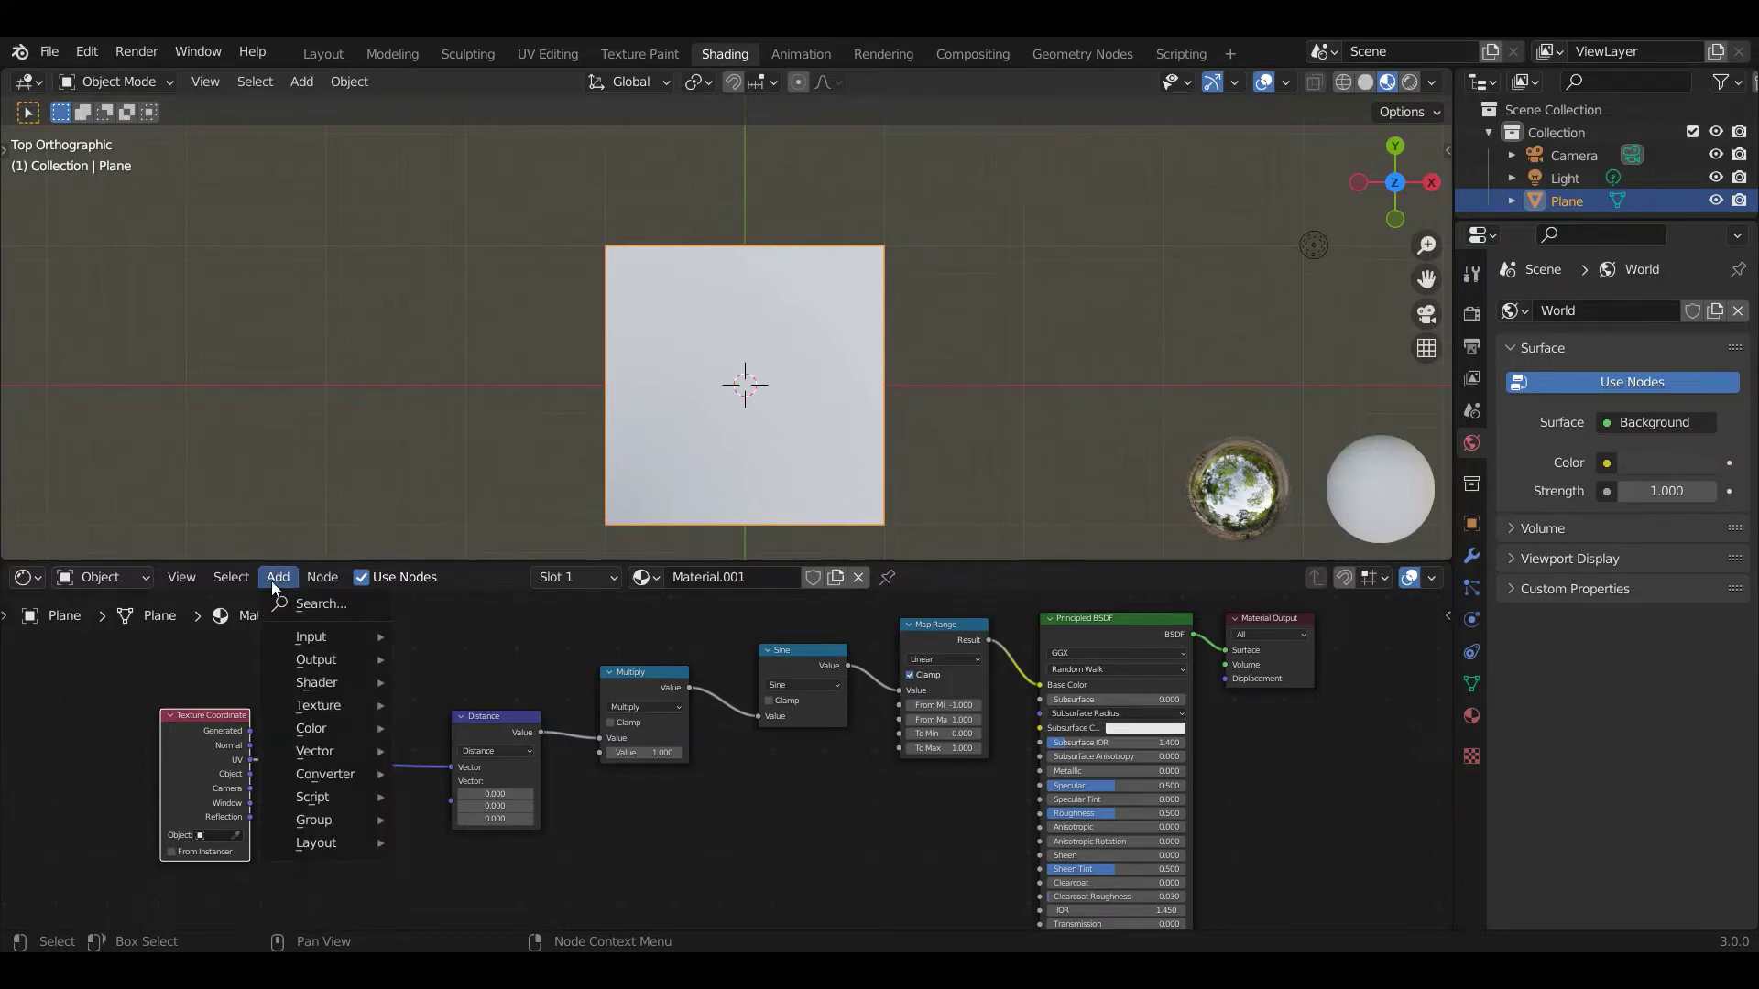
pyautogui.moveTo(327, 750)
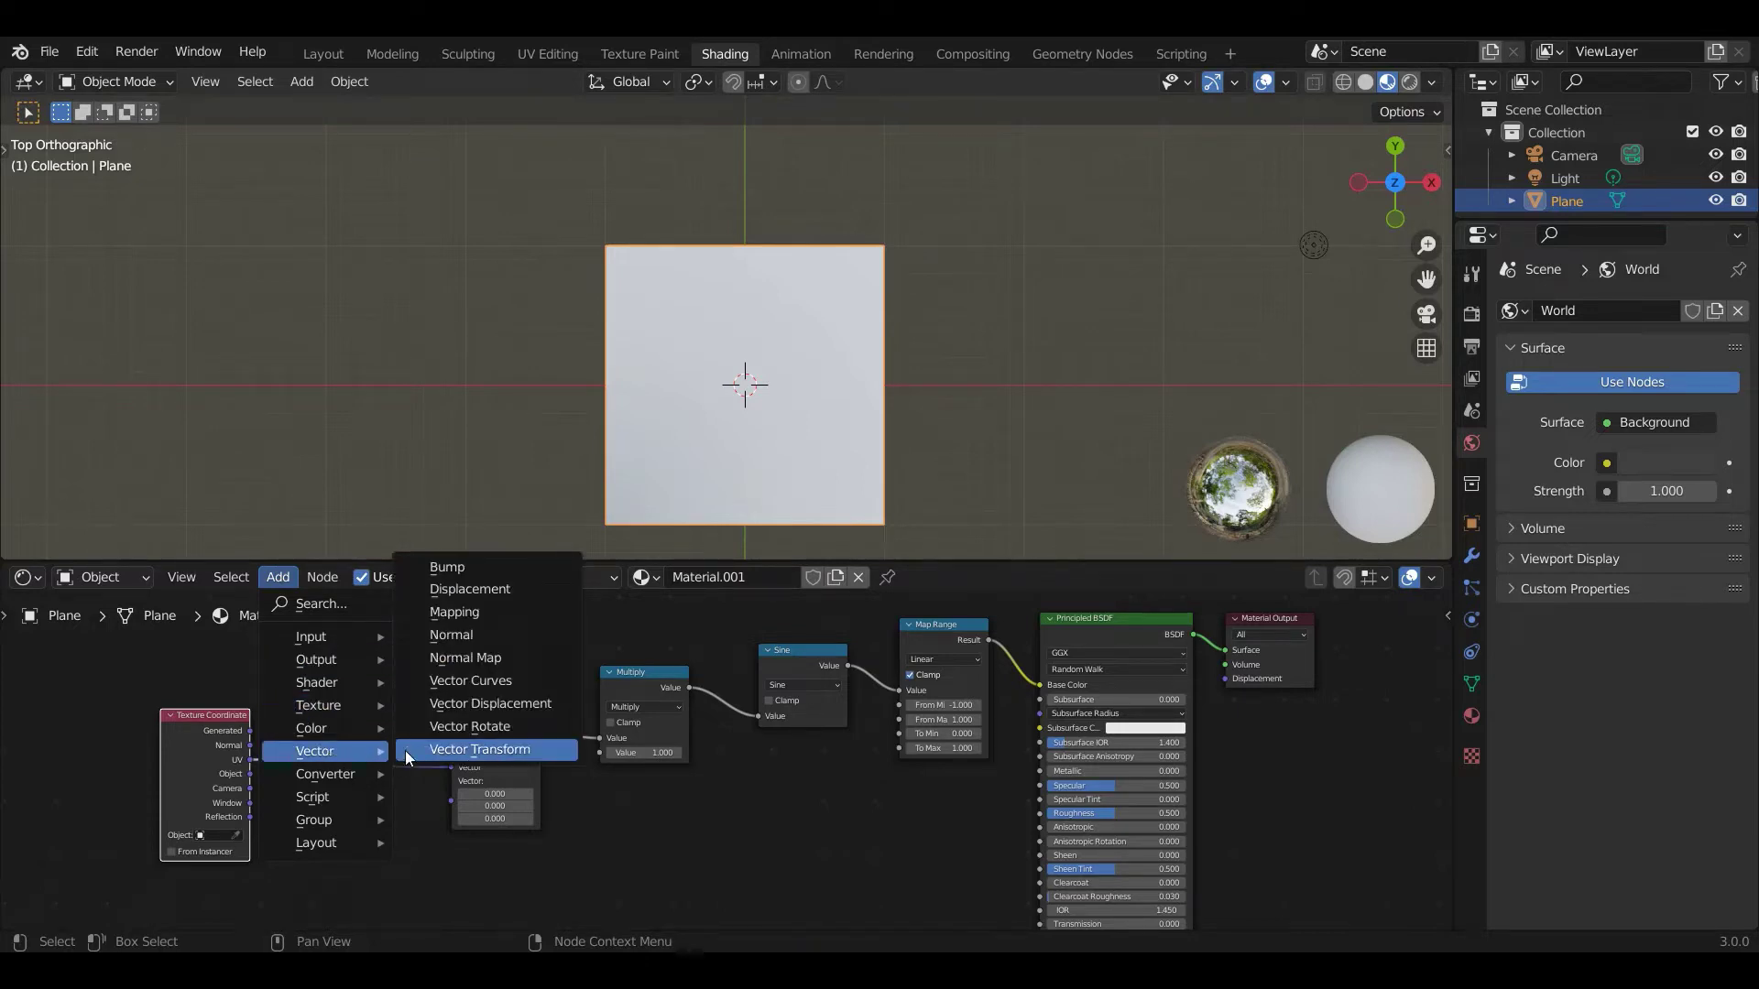
pyautogui.click(464, 614)
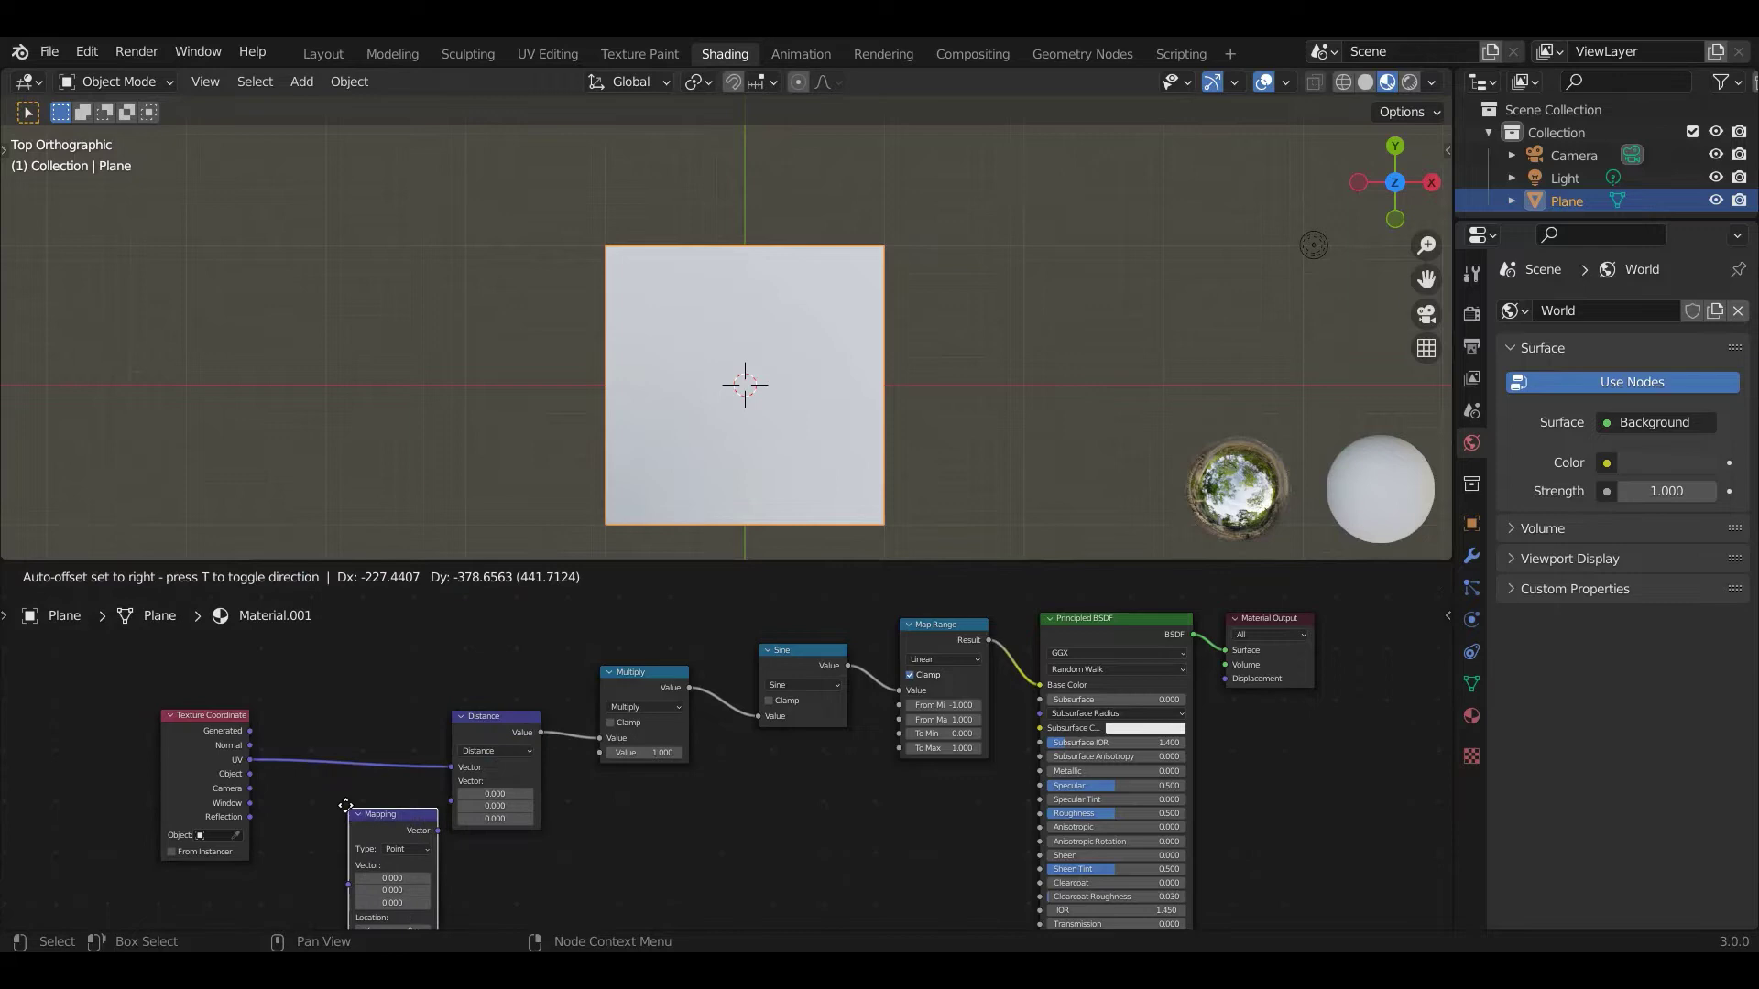
pyautogui.click(472, 868)
pyautogui.moveTo(519, 865); pyautogui.dragTo(578, 715, button='middle')
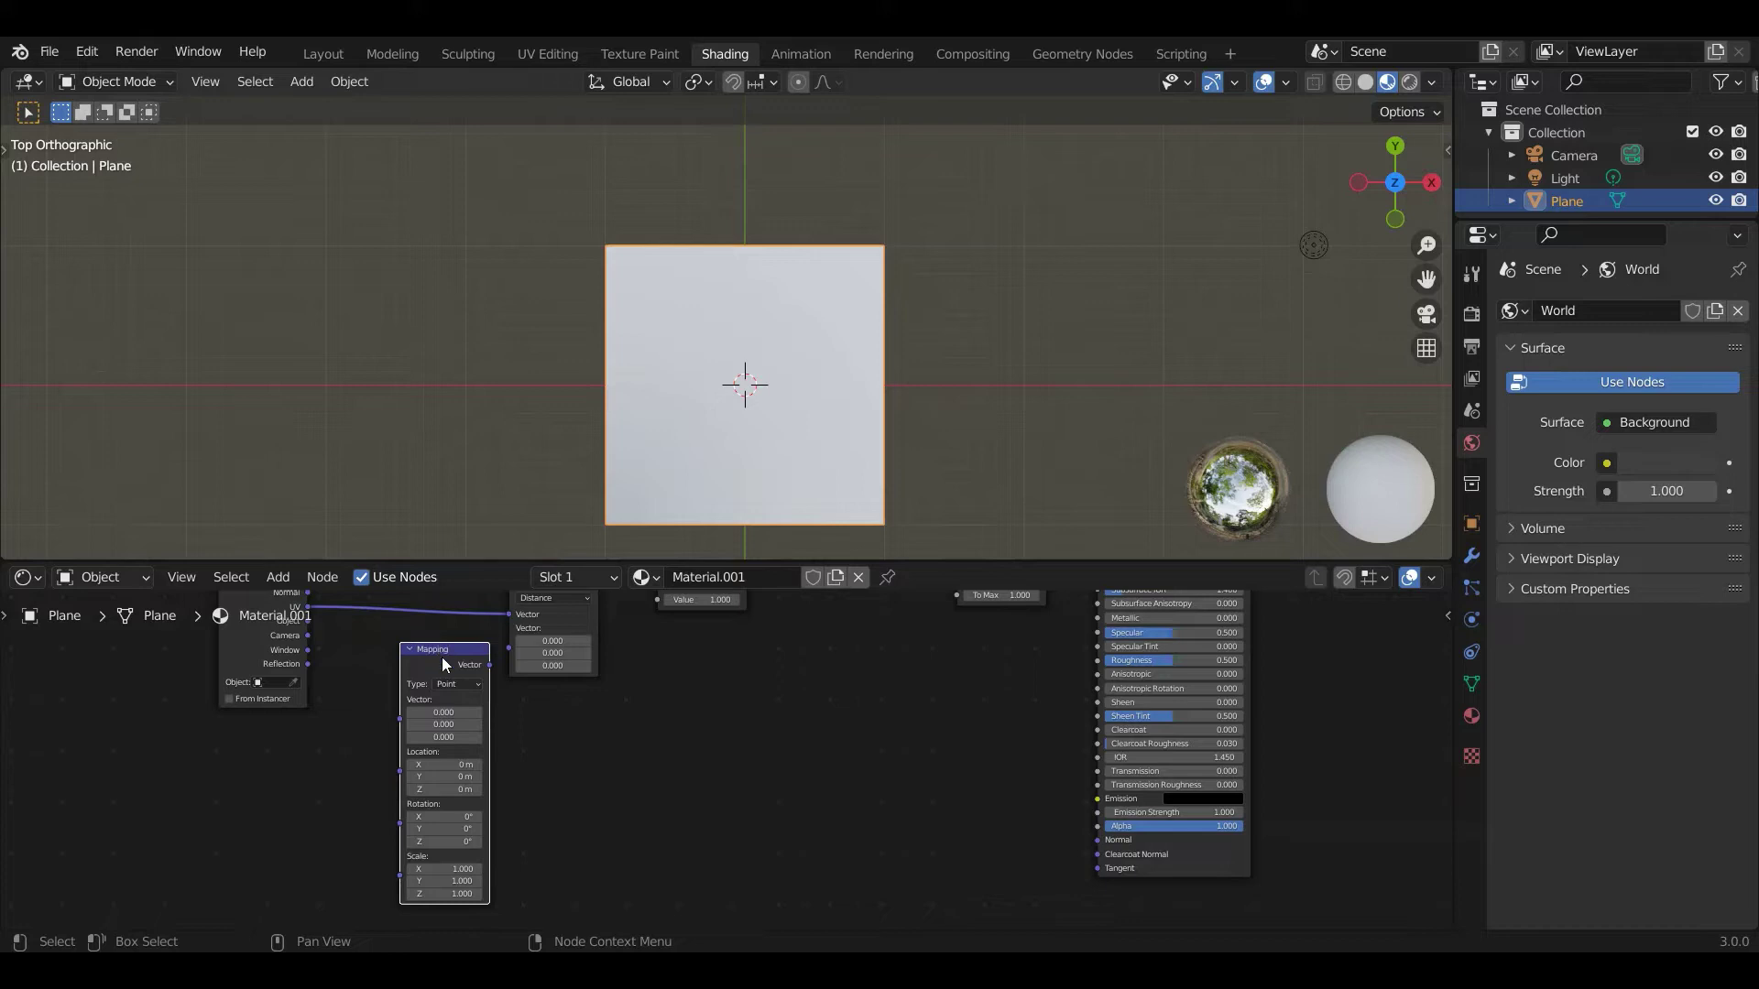
pyautogui.click(458, 685)
pyautogui.rightClick(462, 653)
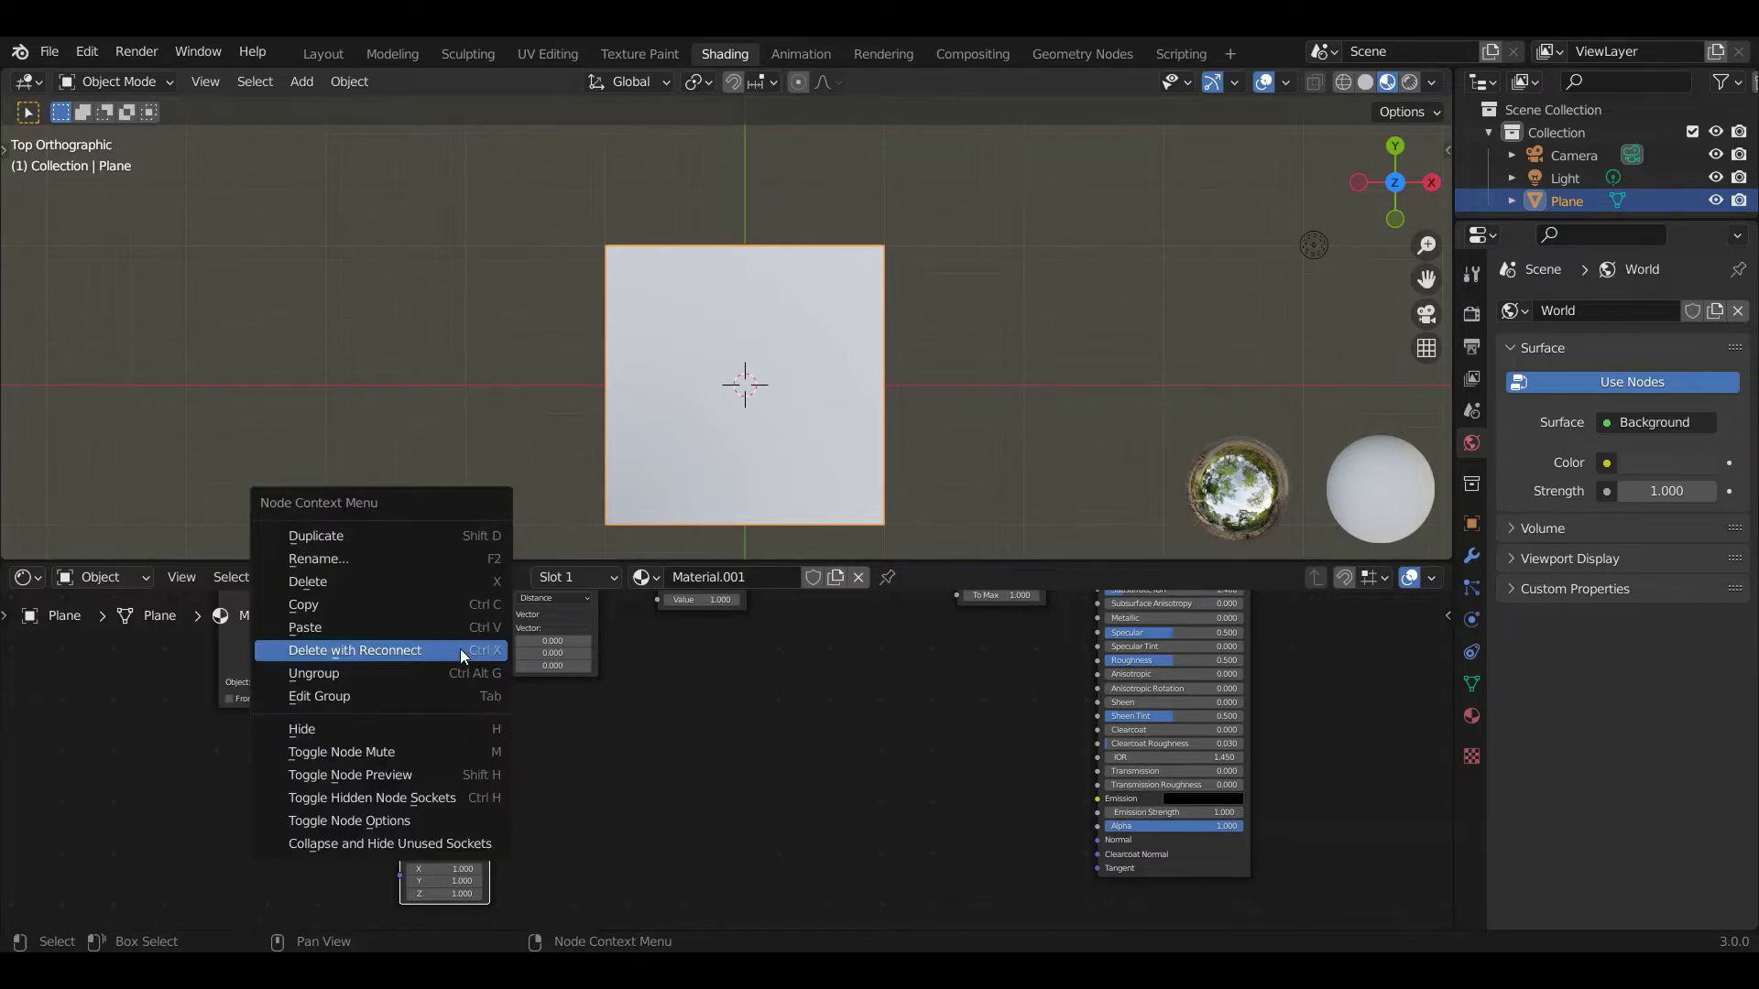
pyautogui.click(425, 584)
pyautogui.moveTo(414, 652); pyautogui.dragTo(425, 824, button='middle')
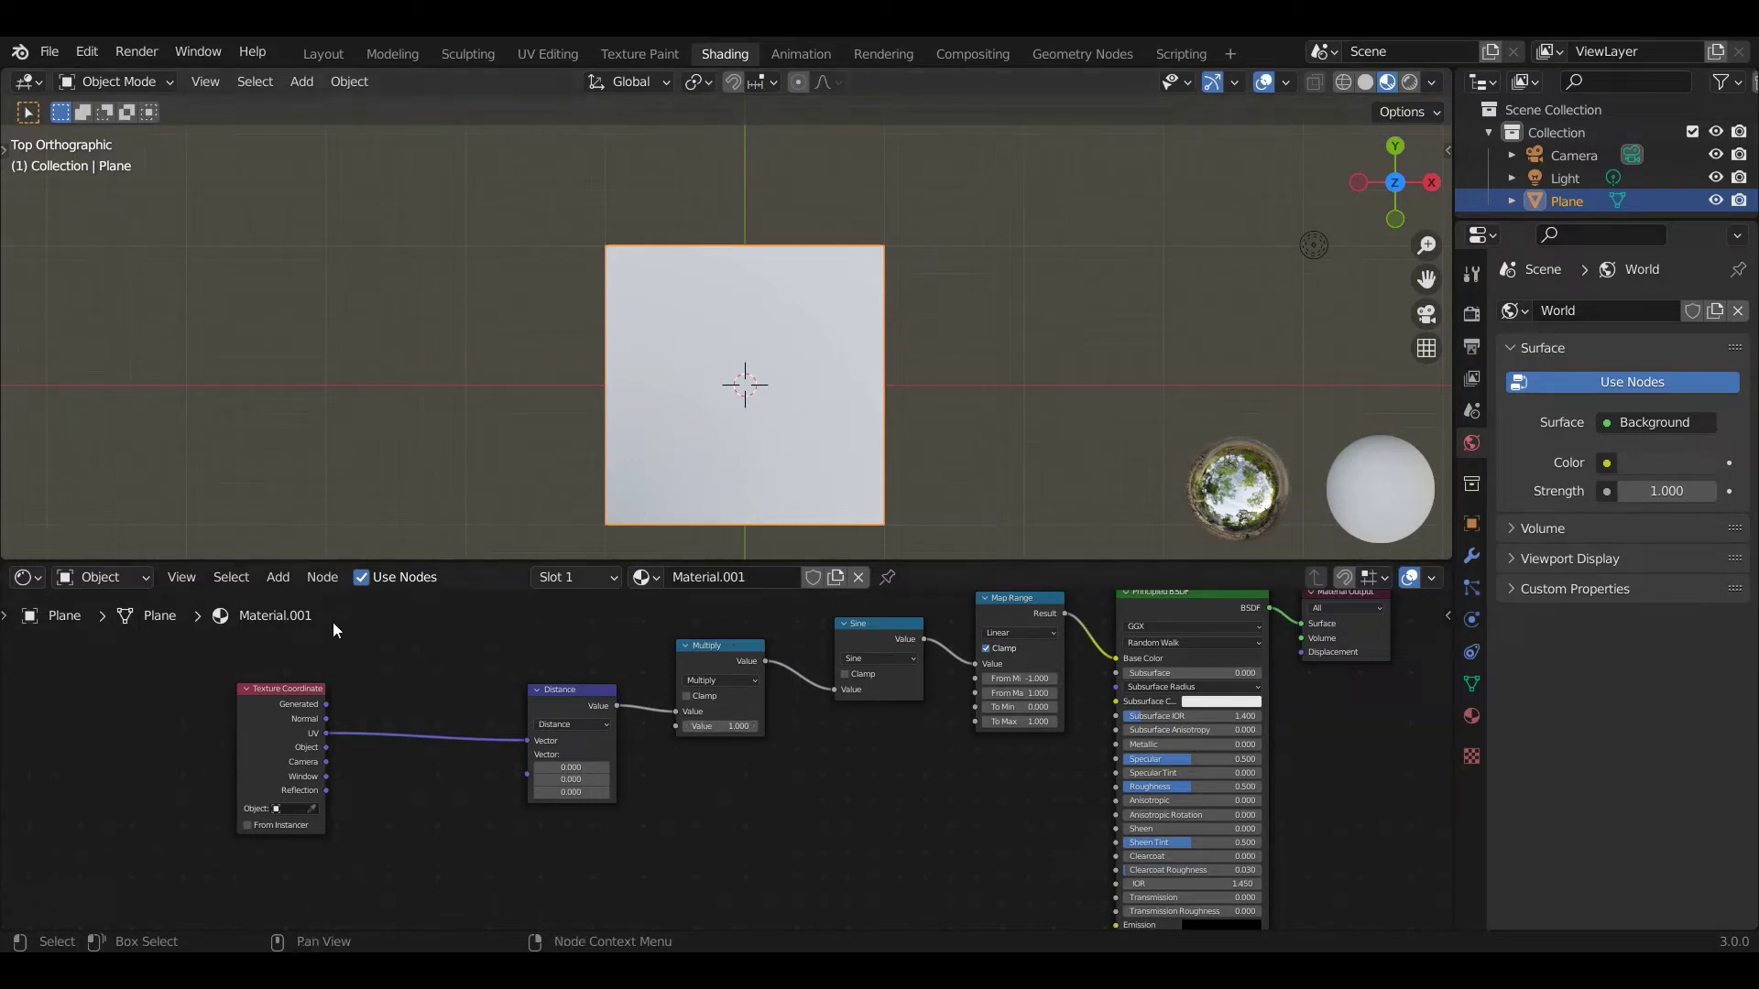
# Add a Vector Math node on the link between UV and Distance
pyautogui.click(264, 574)
pyautogui.moveTo(364, 761)
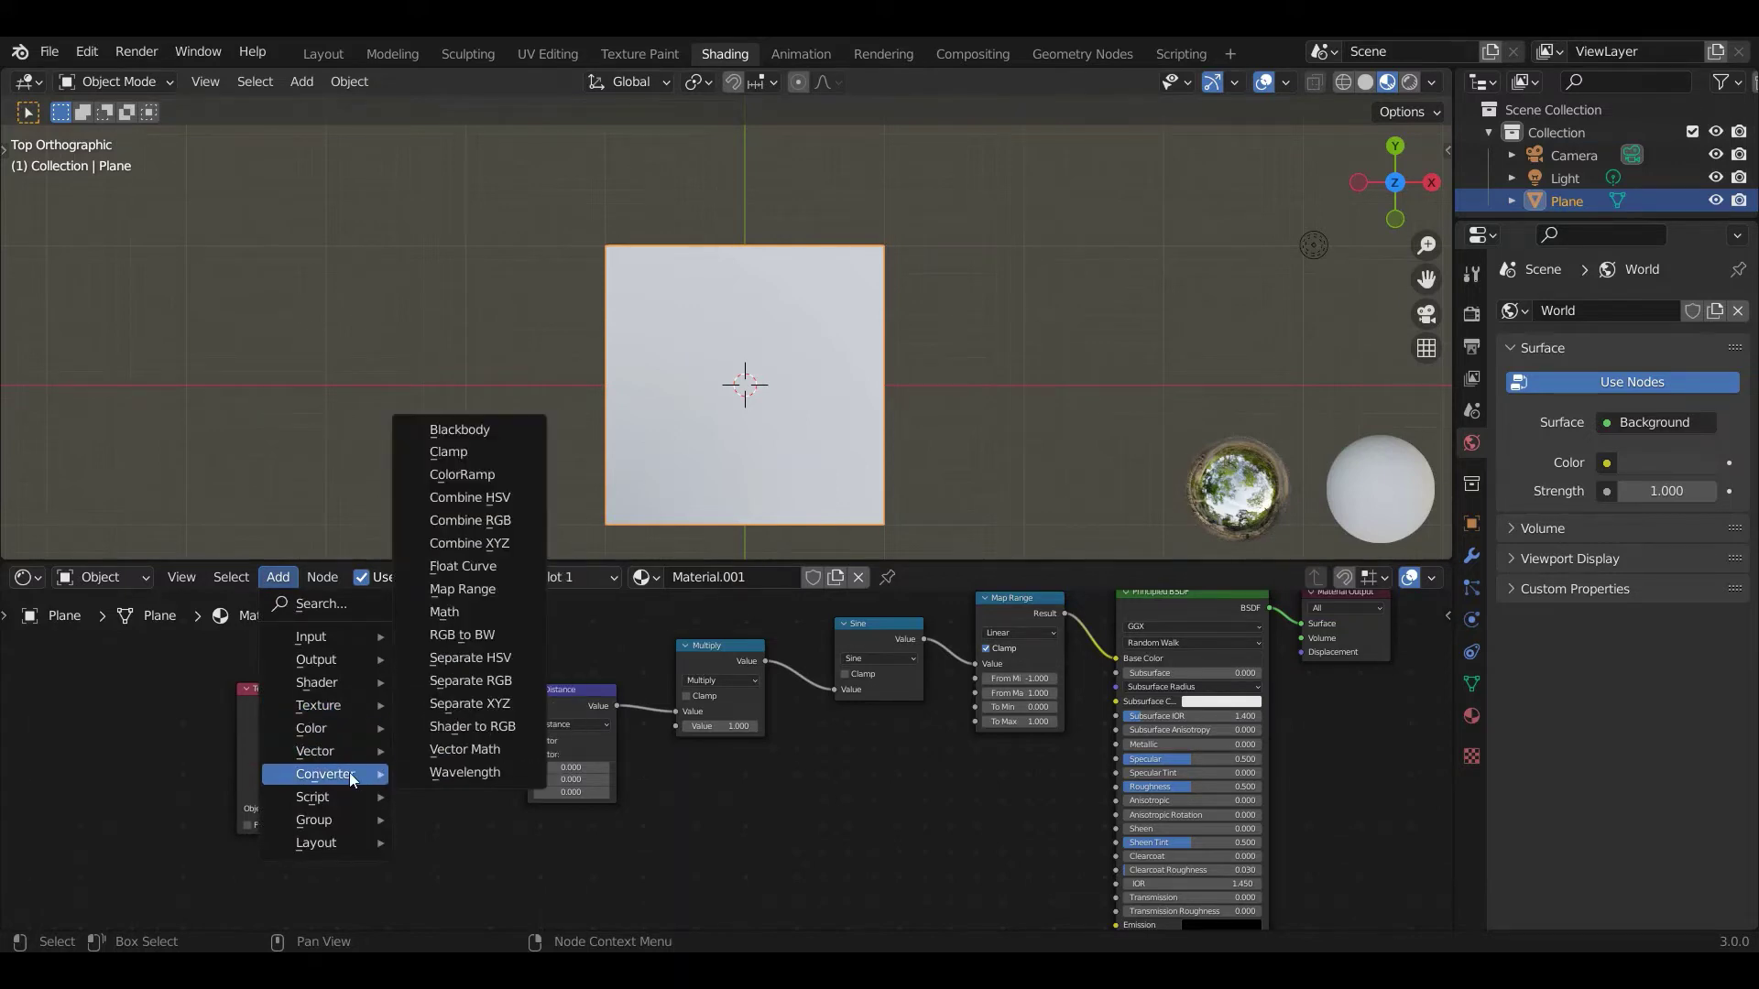
pyautogui.click(464, 745)
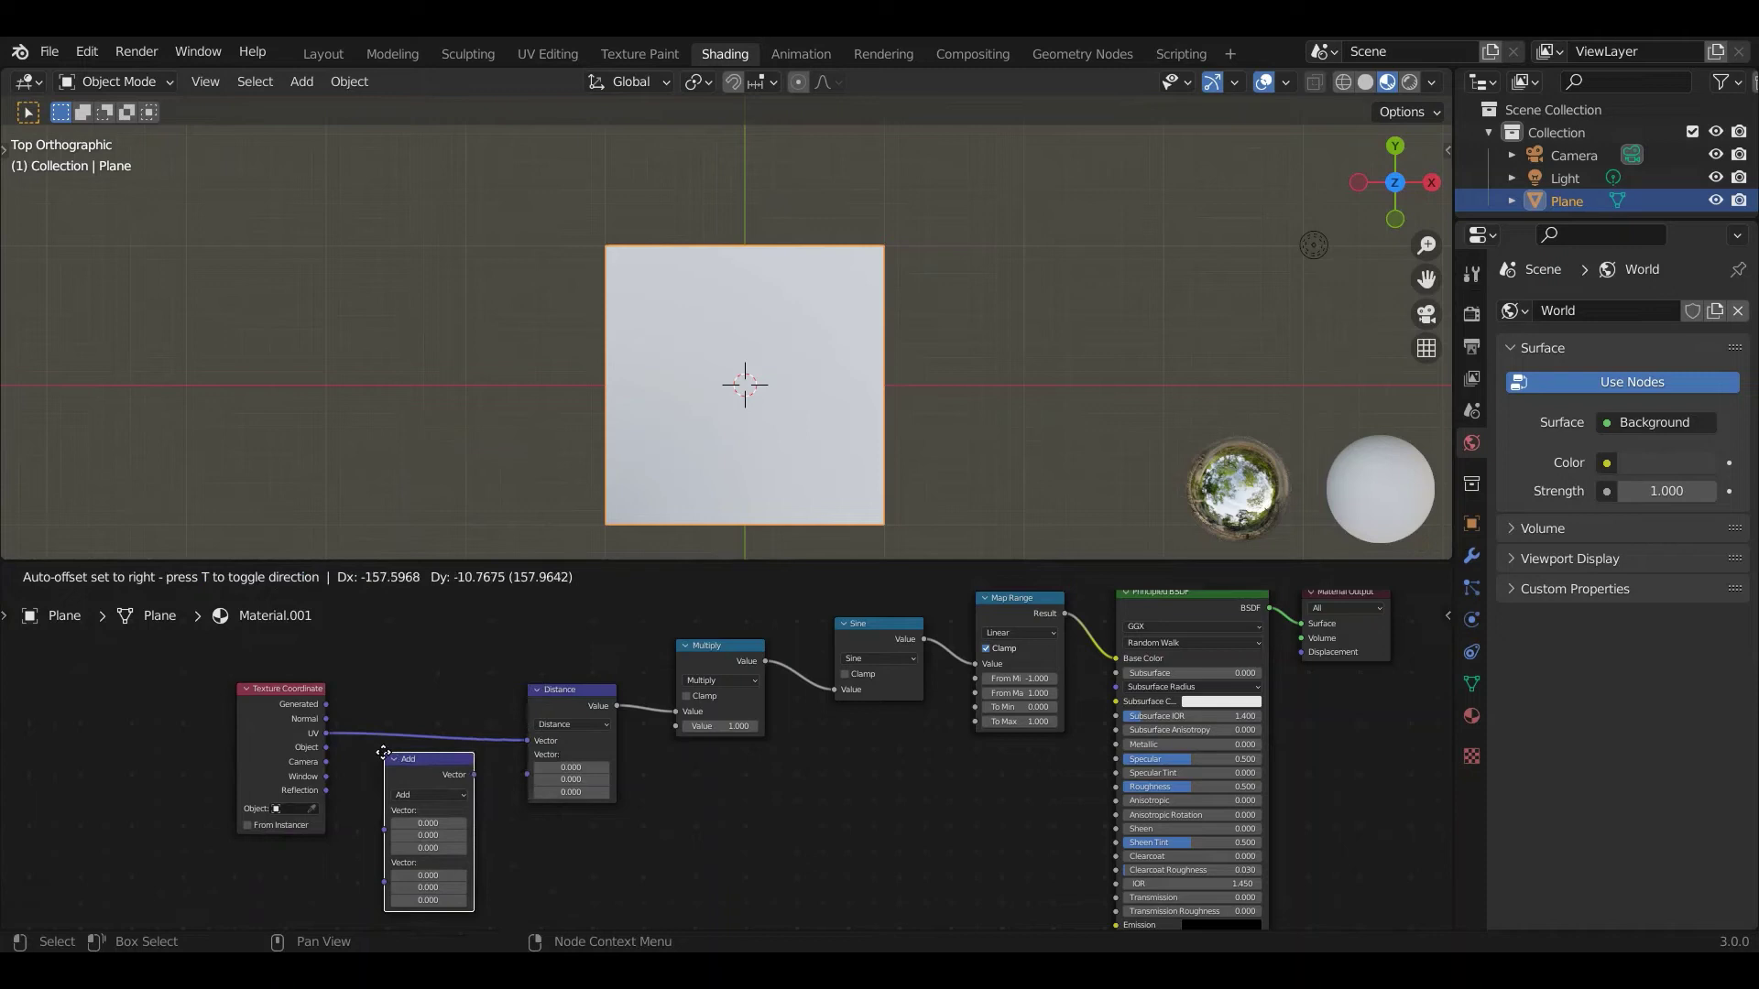
pyautogui.click(423, 792)
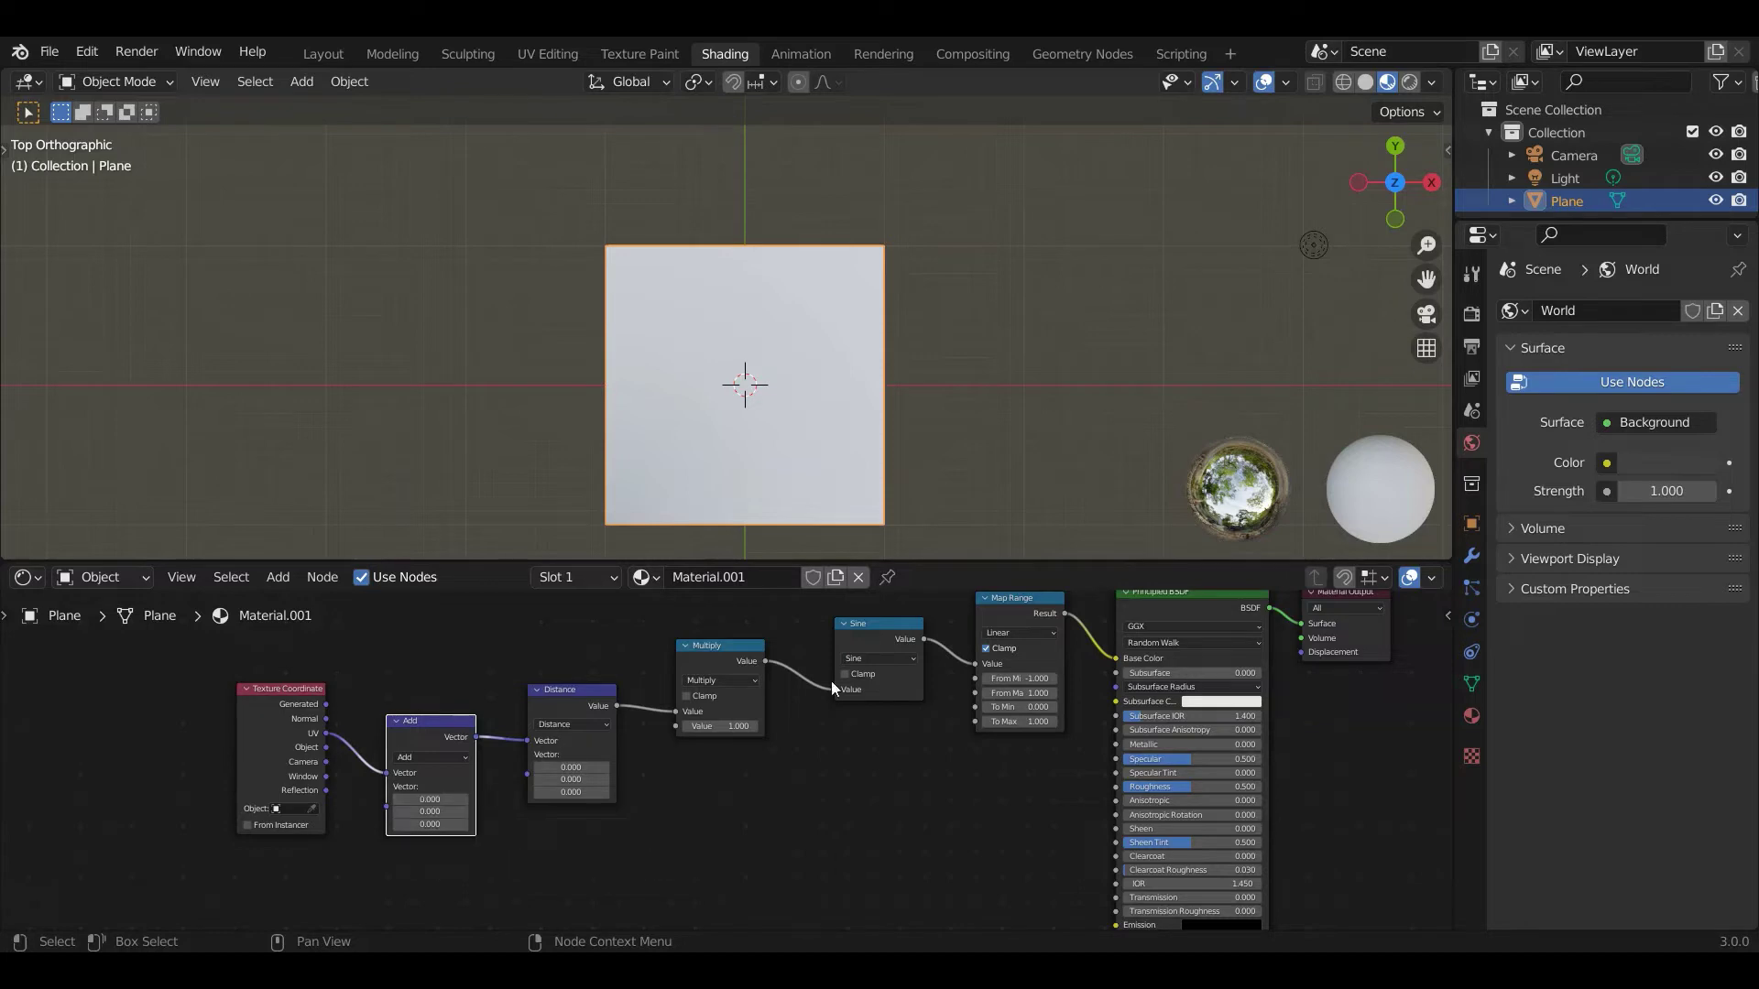
# Switch the Vector Math node to Scale with a scale of 100
pyautogui.click(464, 759)
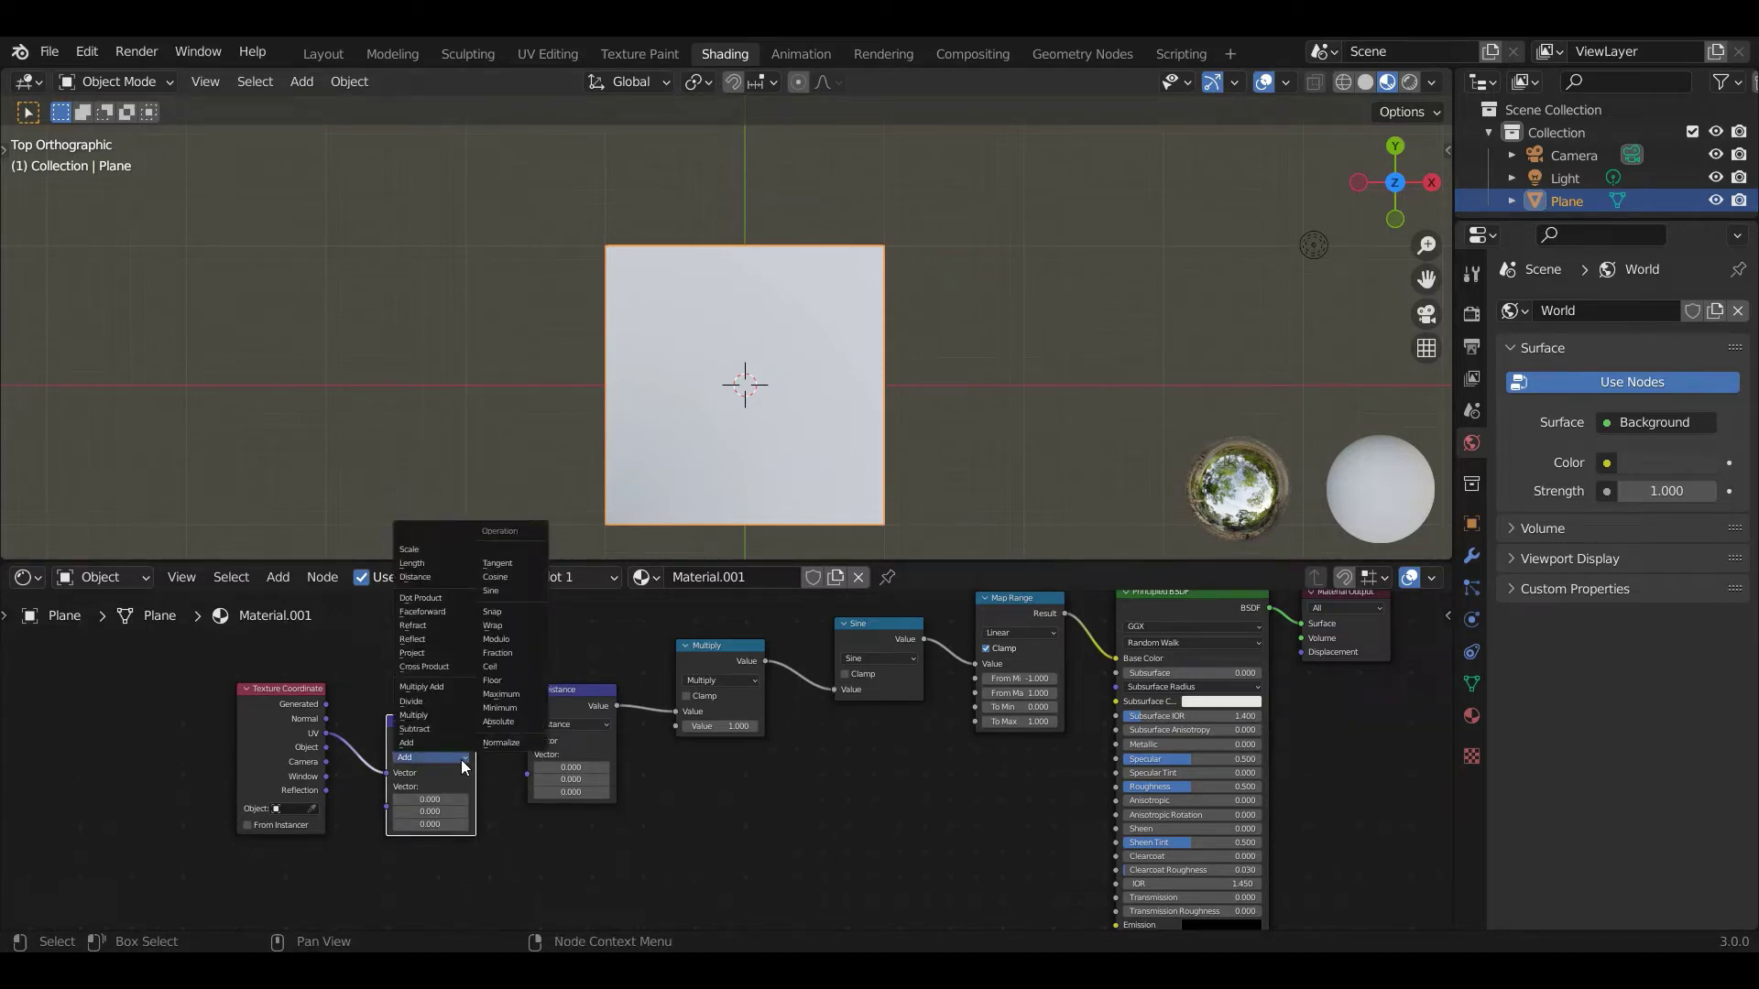
pyautogui.click(410, 550)
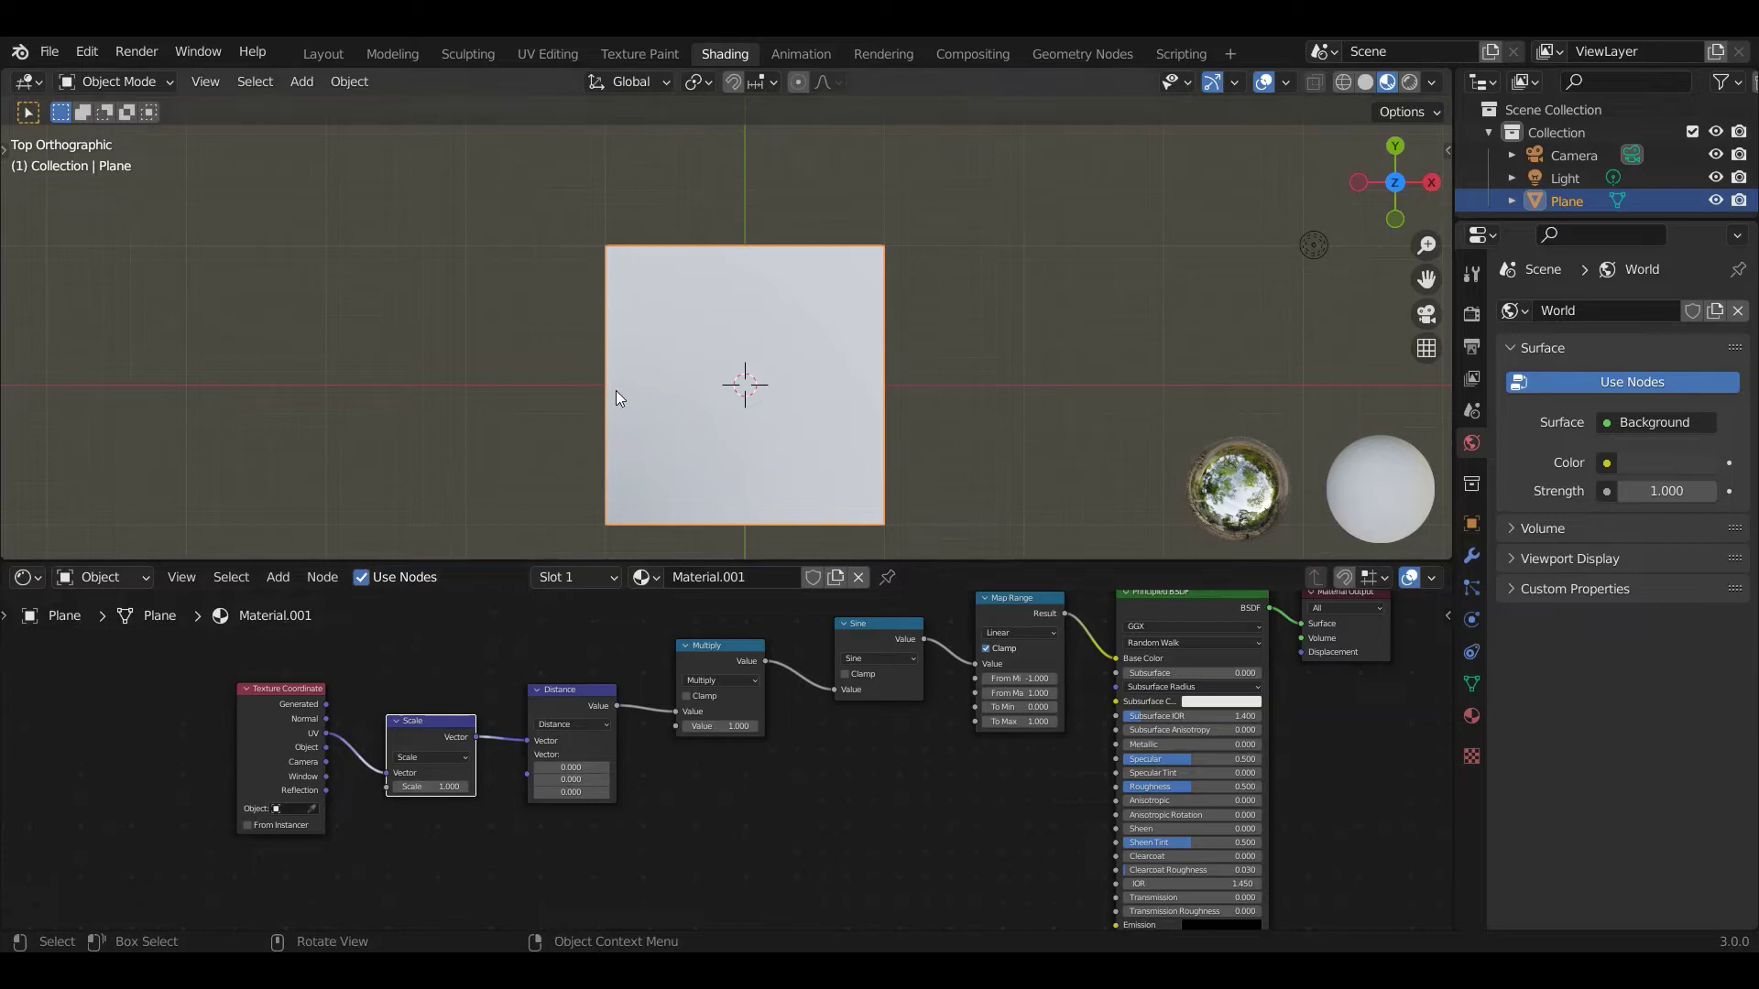
pyautogui.click(447, 787)
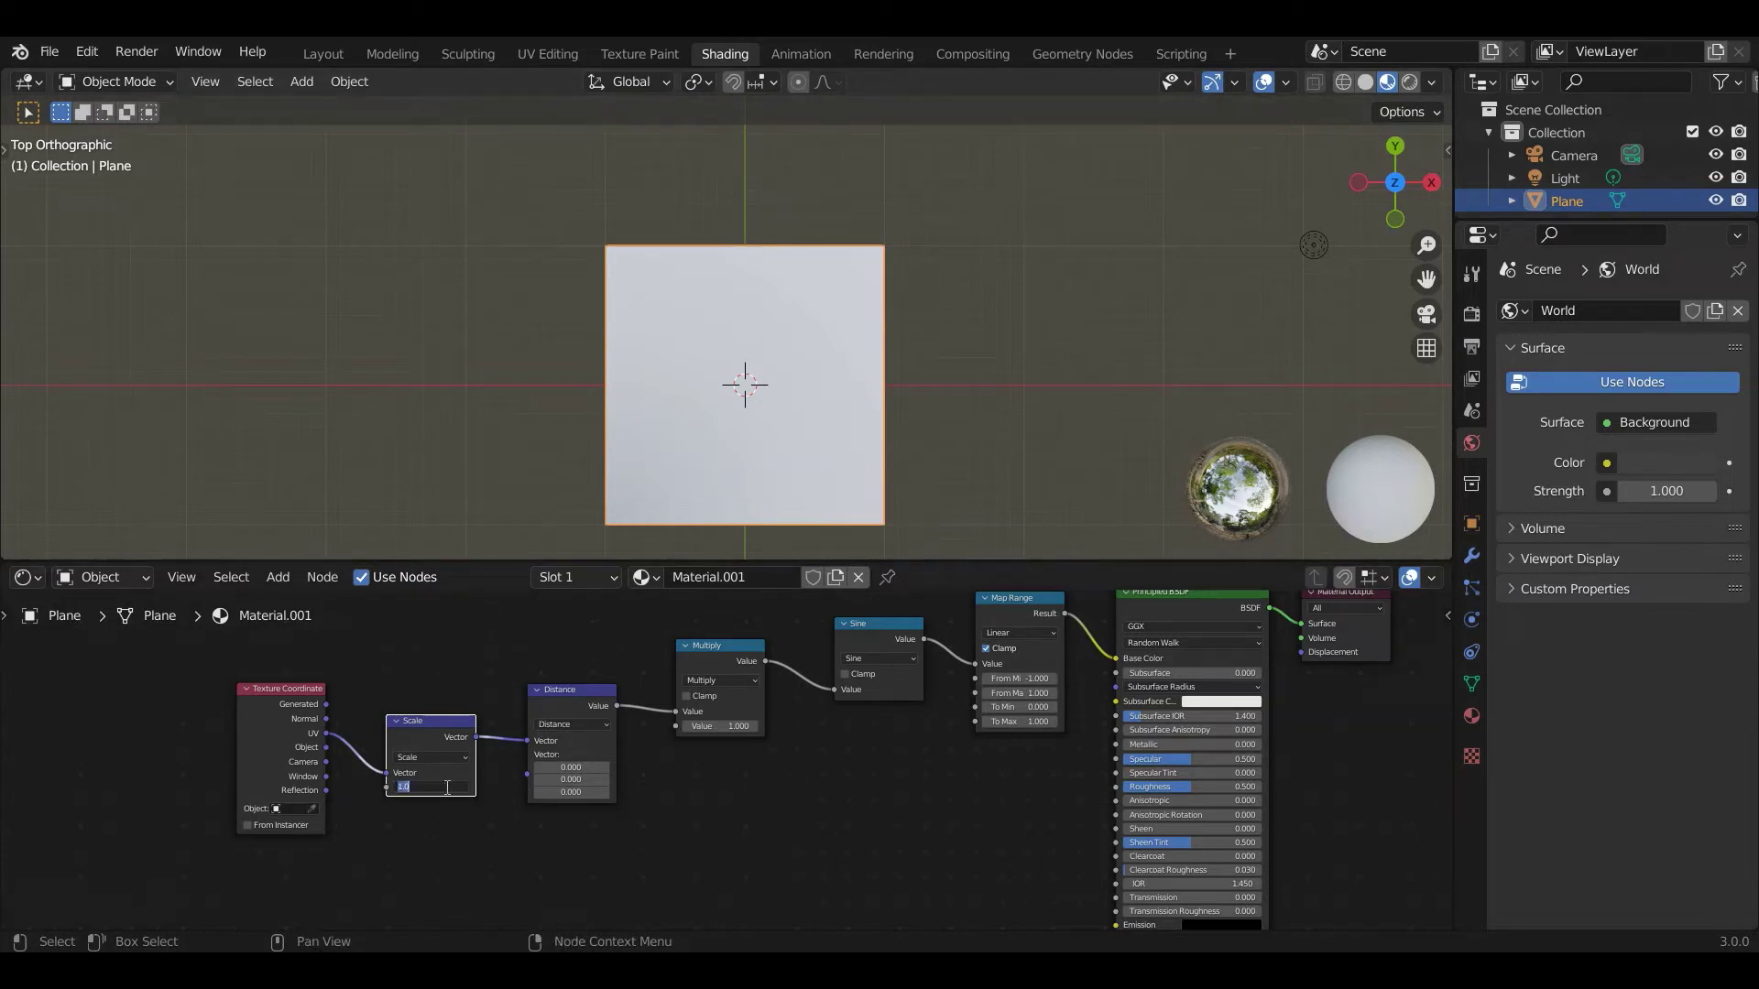
pyautogui.write('100')
pyautogui.press('Return')
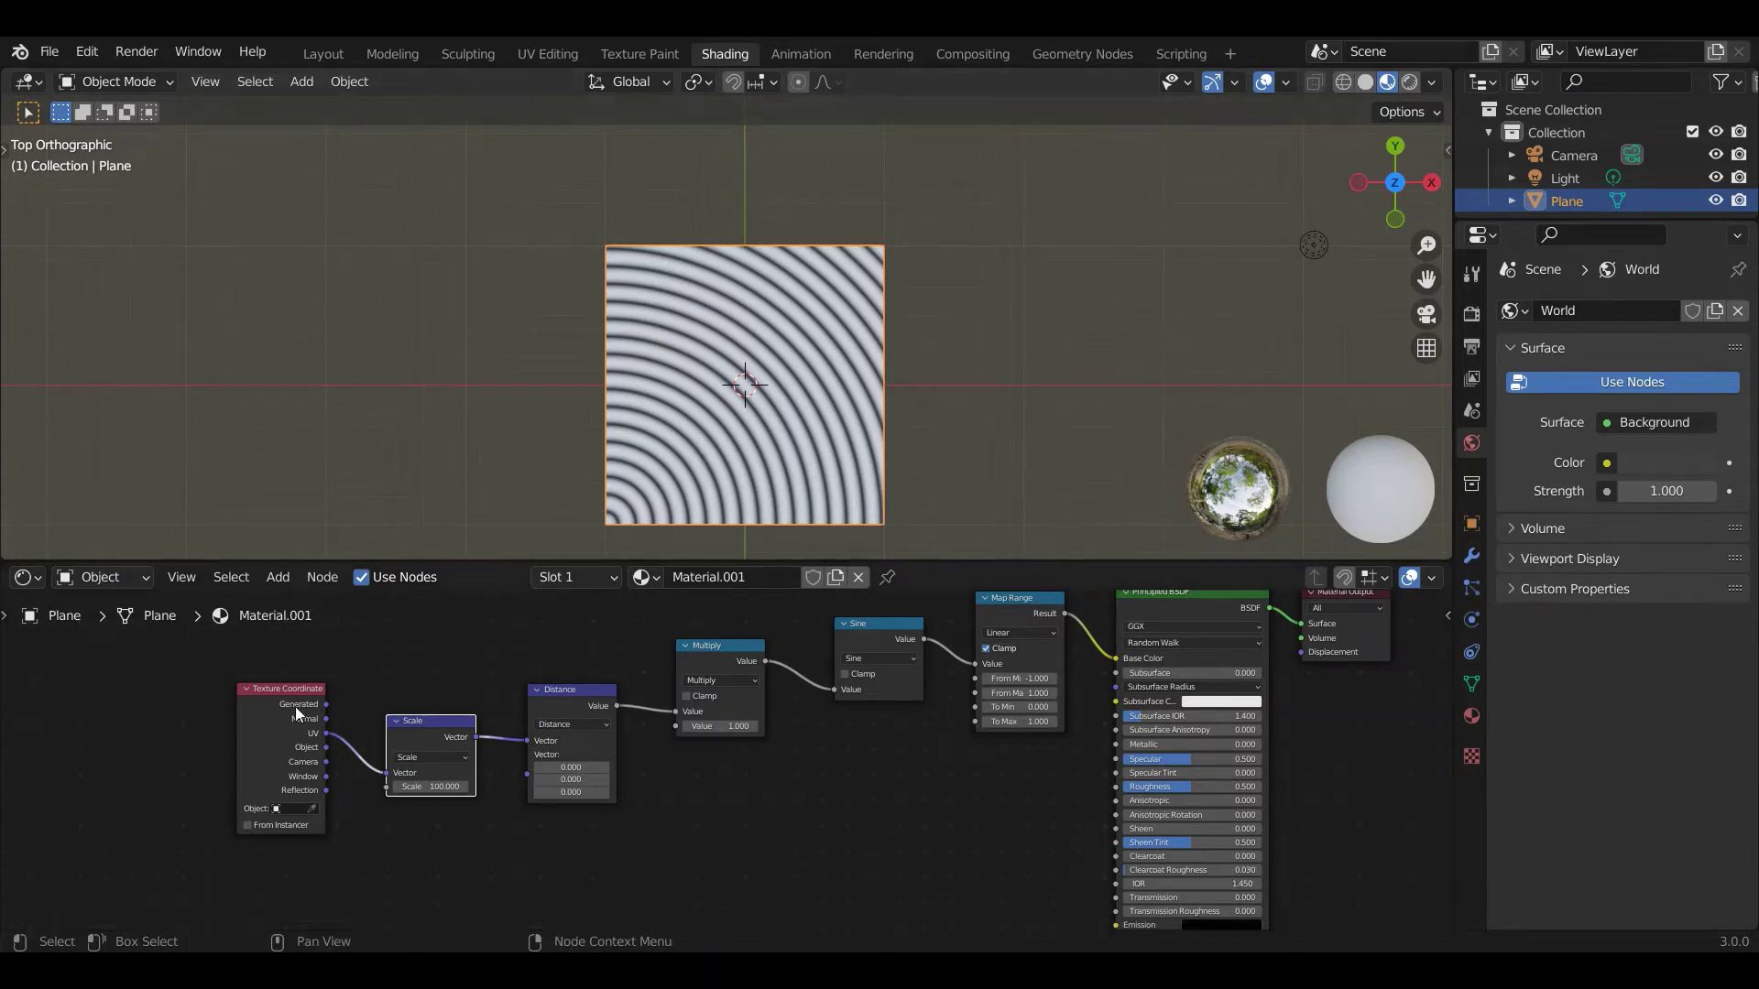
# Duplicate the Scale node onto the UV link and change the copy's operation to Add
pyautogui.moveTo(284, 687); pyautogui.dragTo(194, 714)
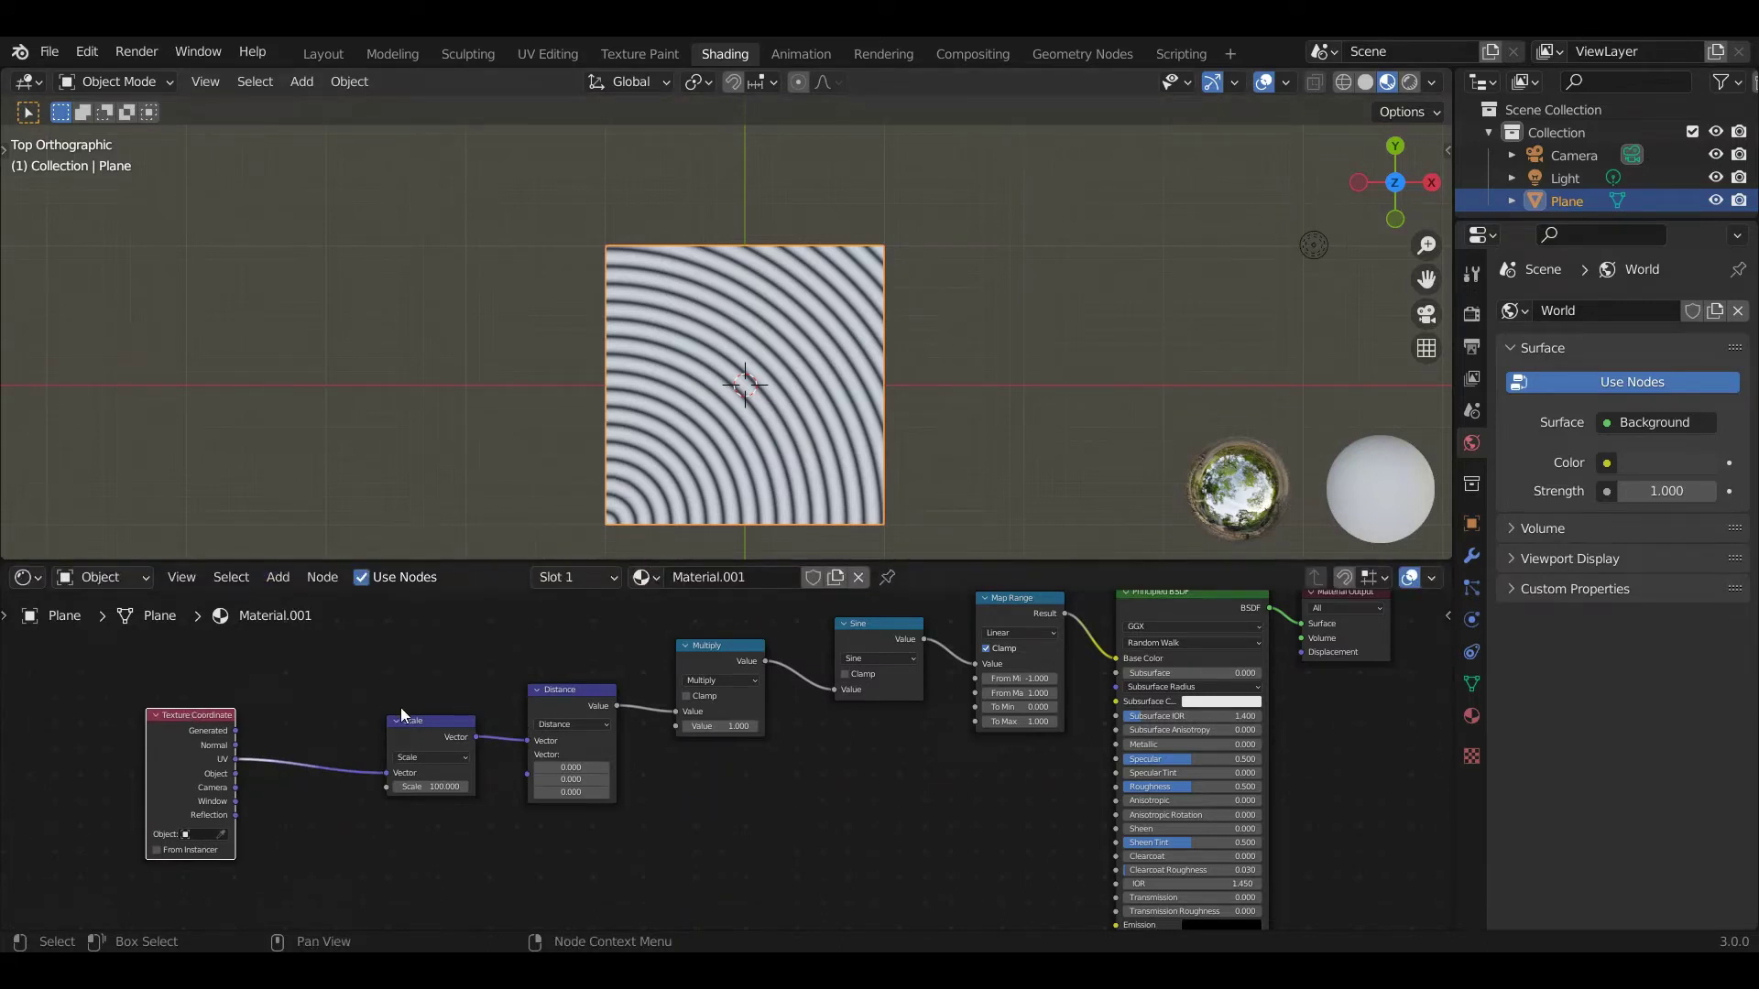
pyautogui.click(459, 734)
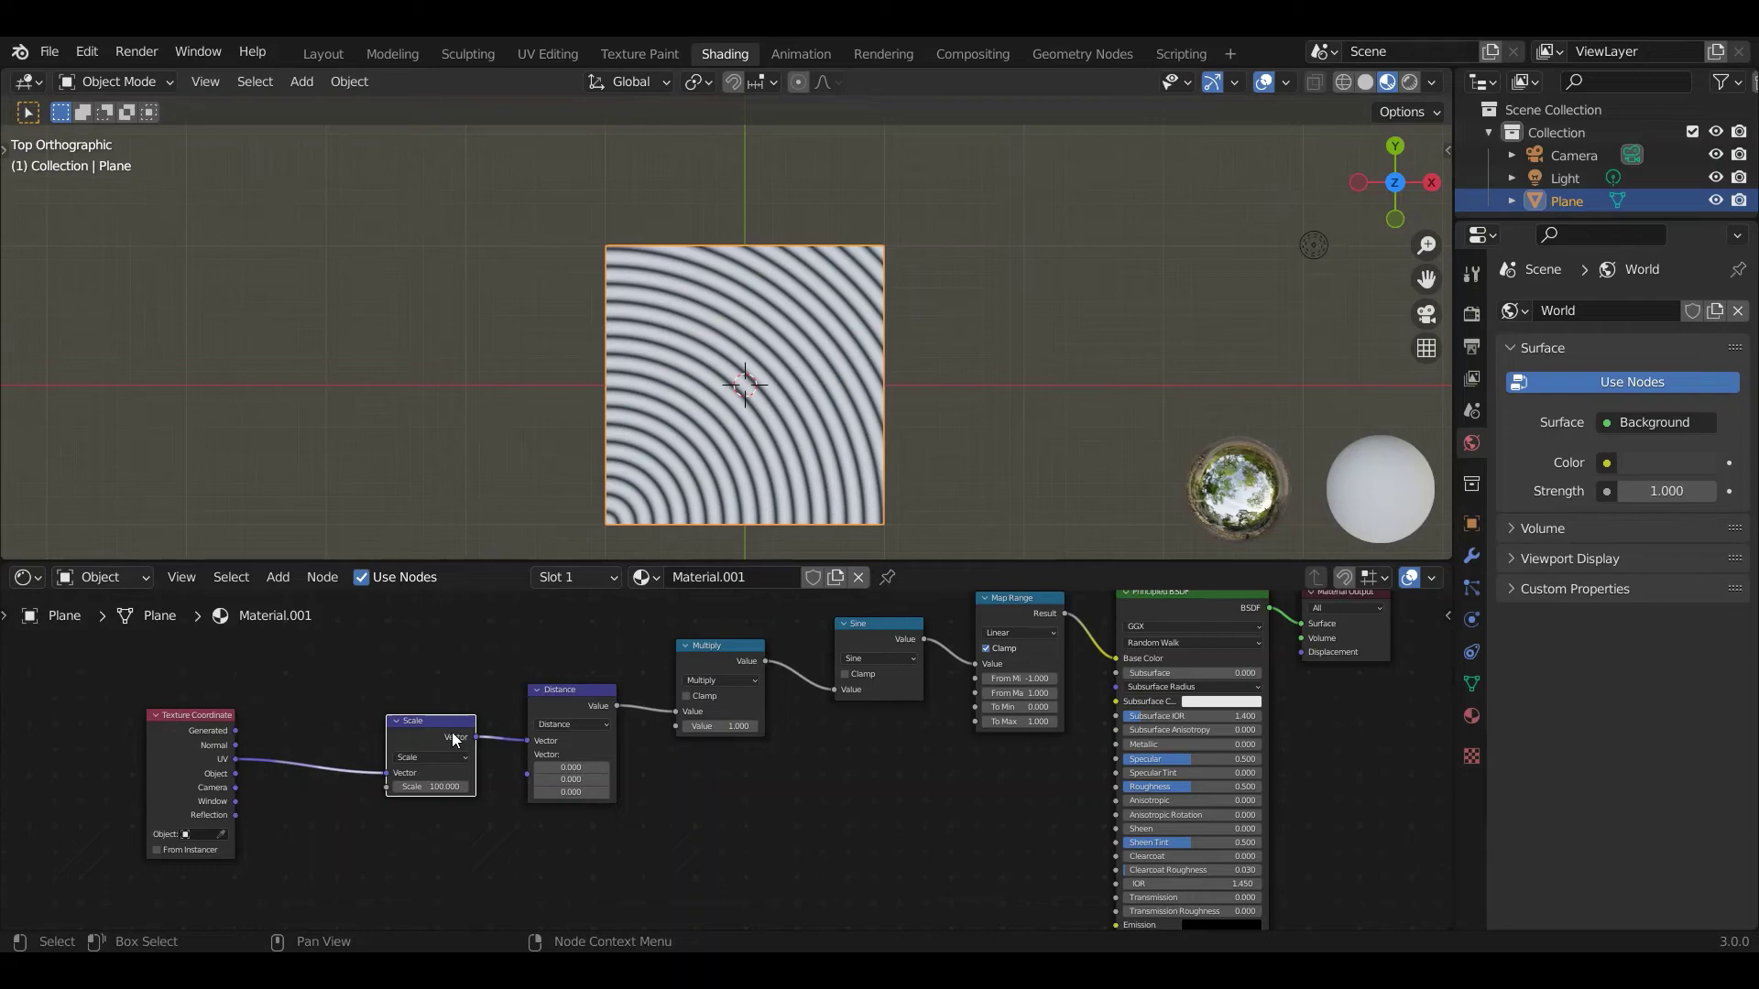
pyautogui.hotkey('shift', 'd')
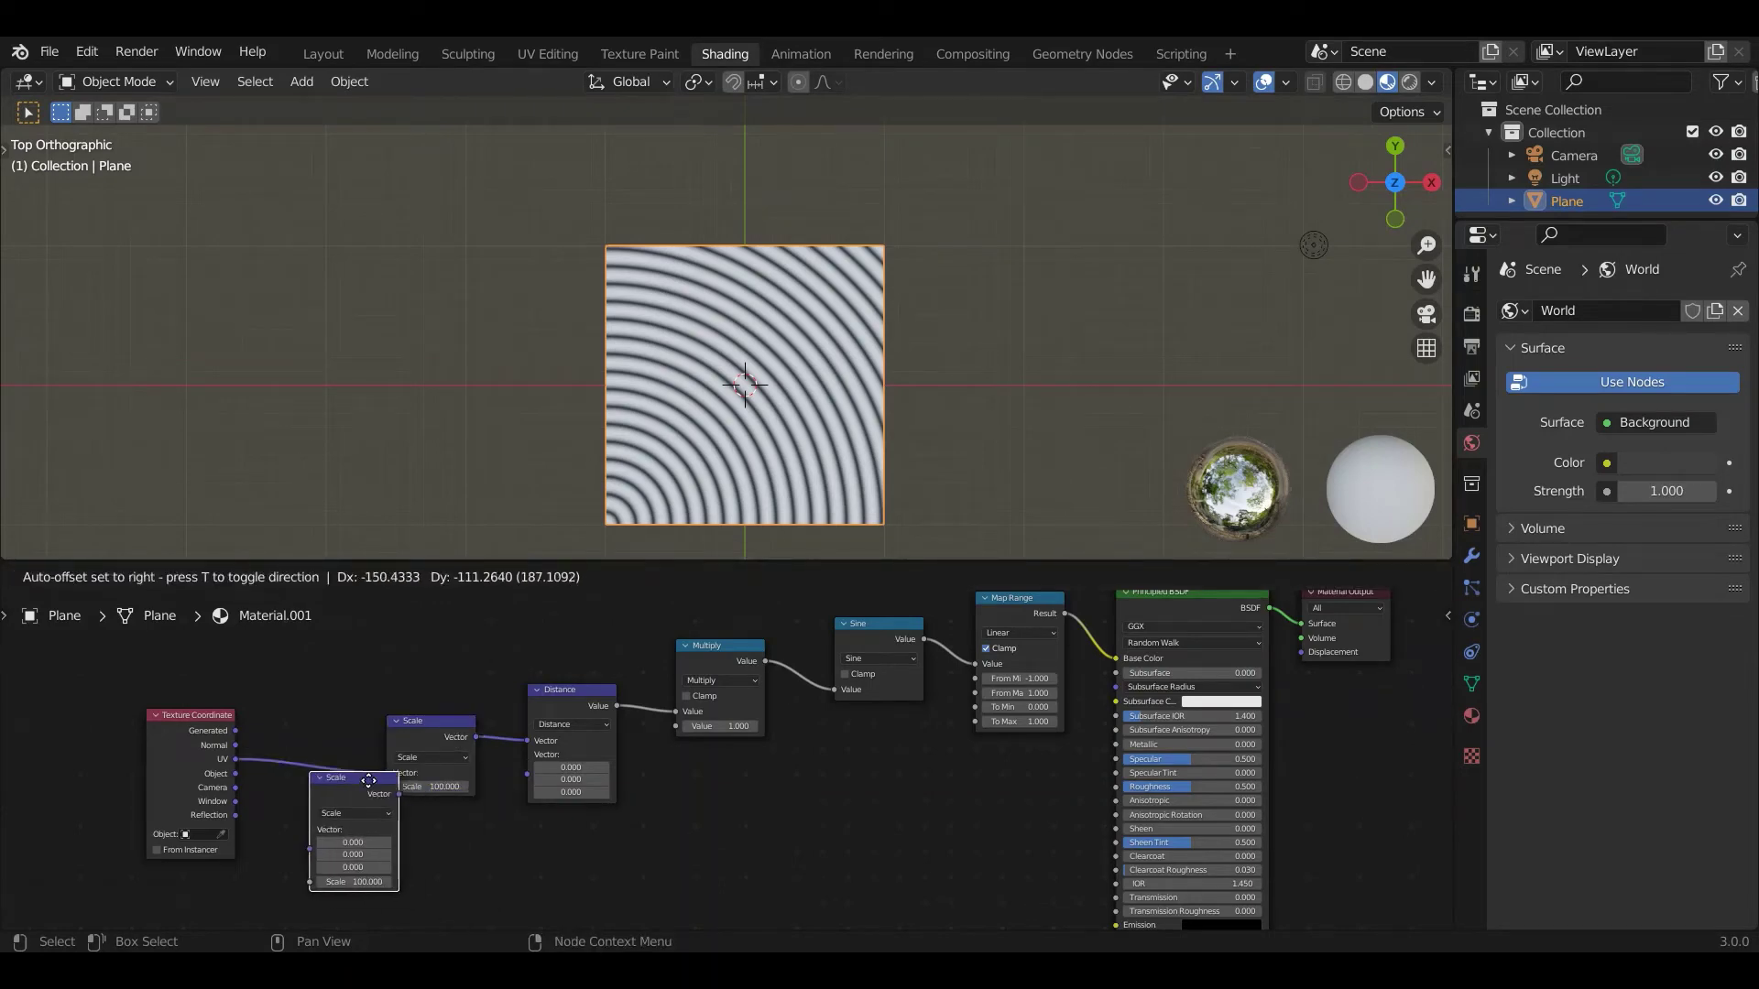
pyautogui.click(346, 742)
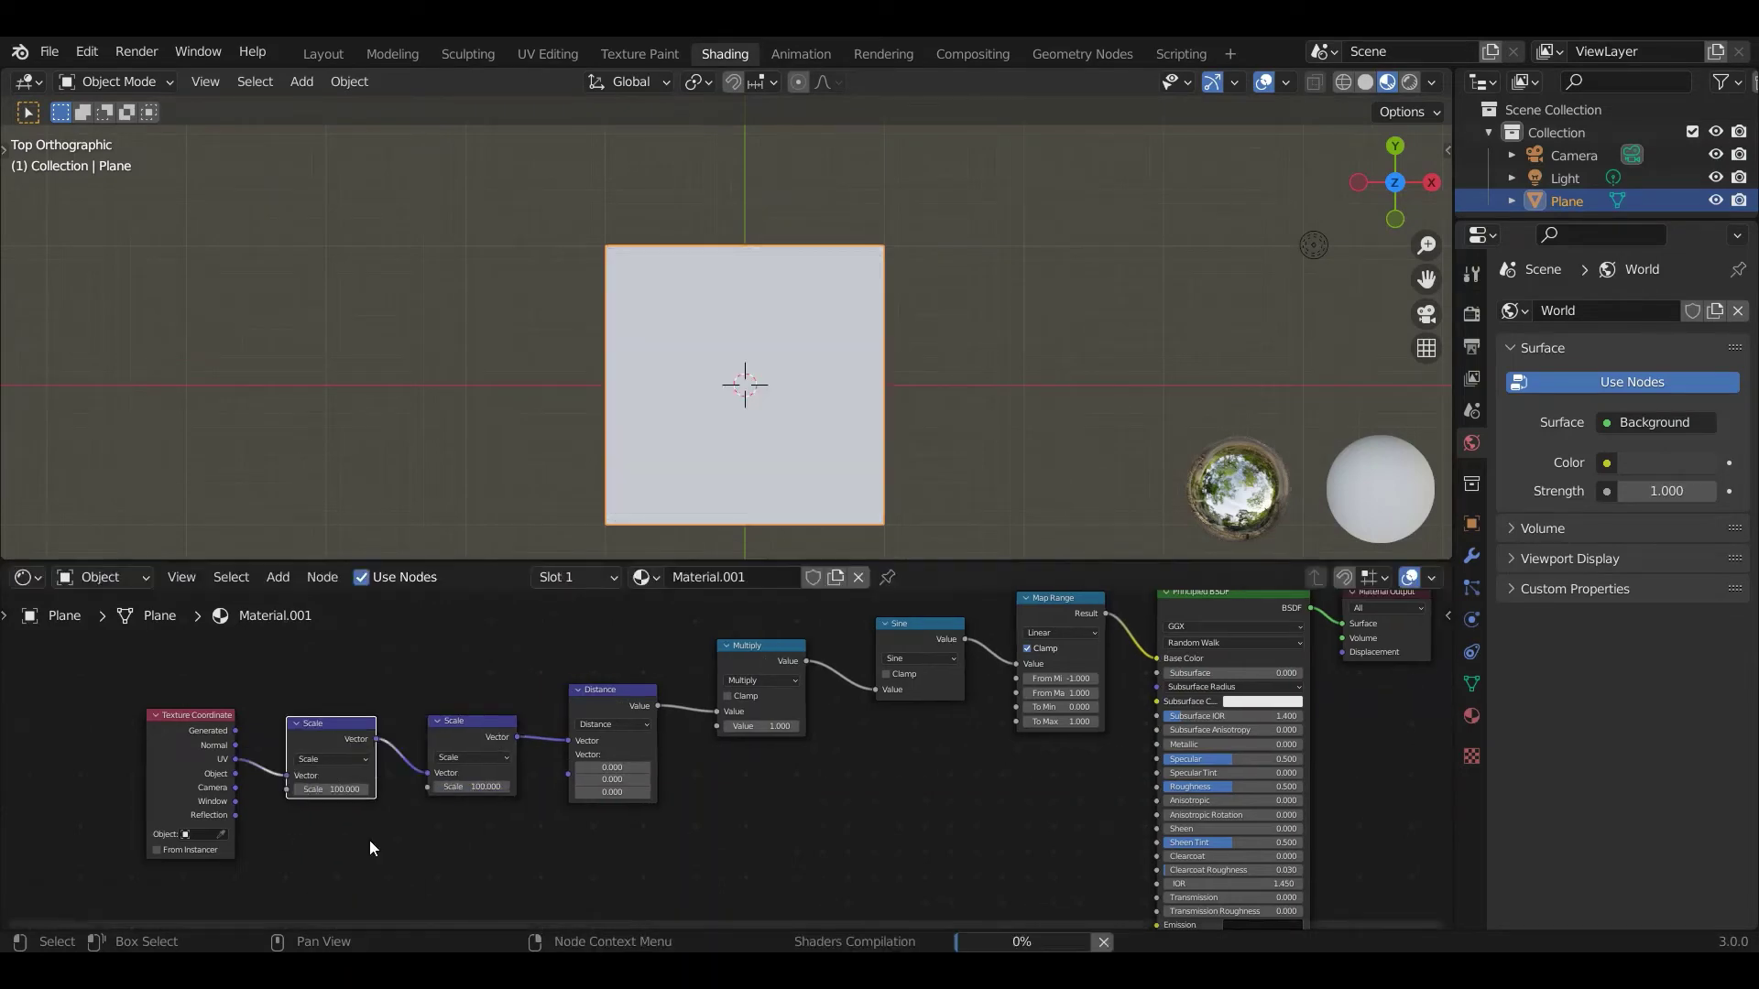
pyautogui.click(332, 761)
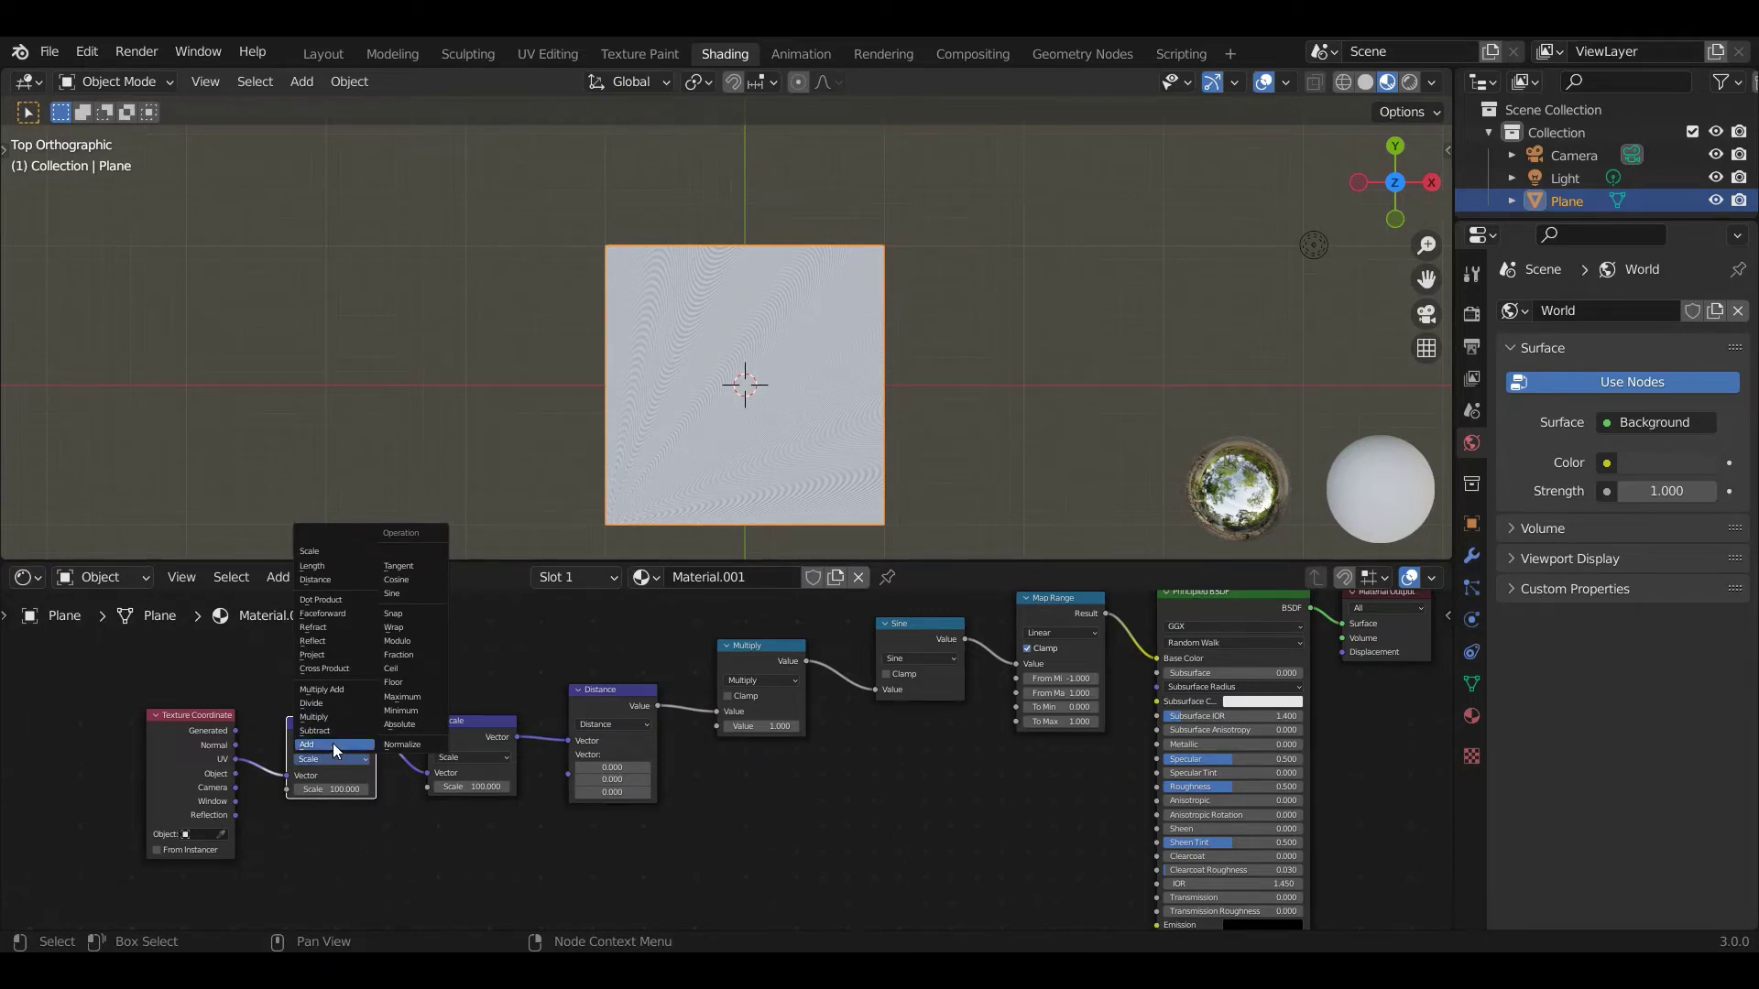
pyautogui.click(332, 744)
pyautogui.moveTo(431, 872); pyautogui.dragTo(557, 839, button='middle')
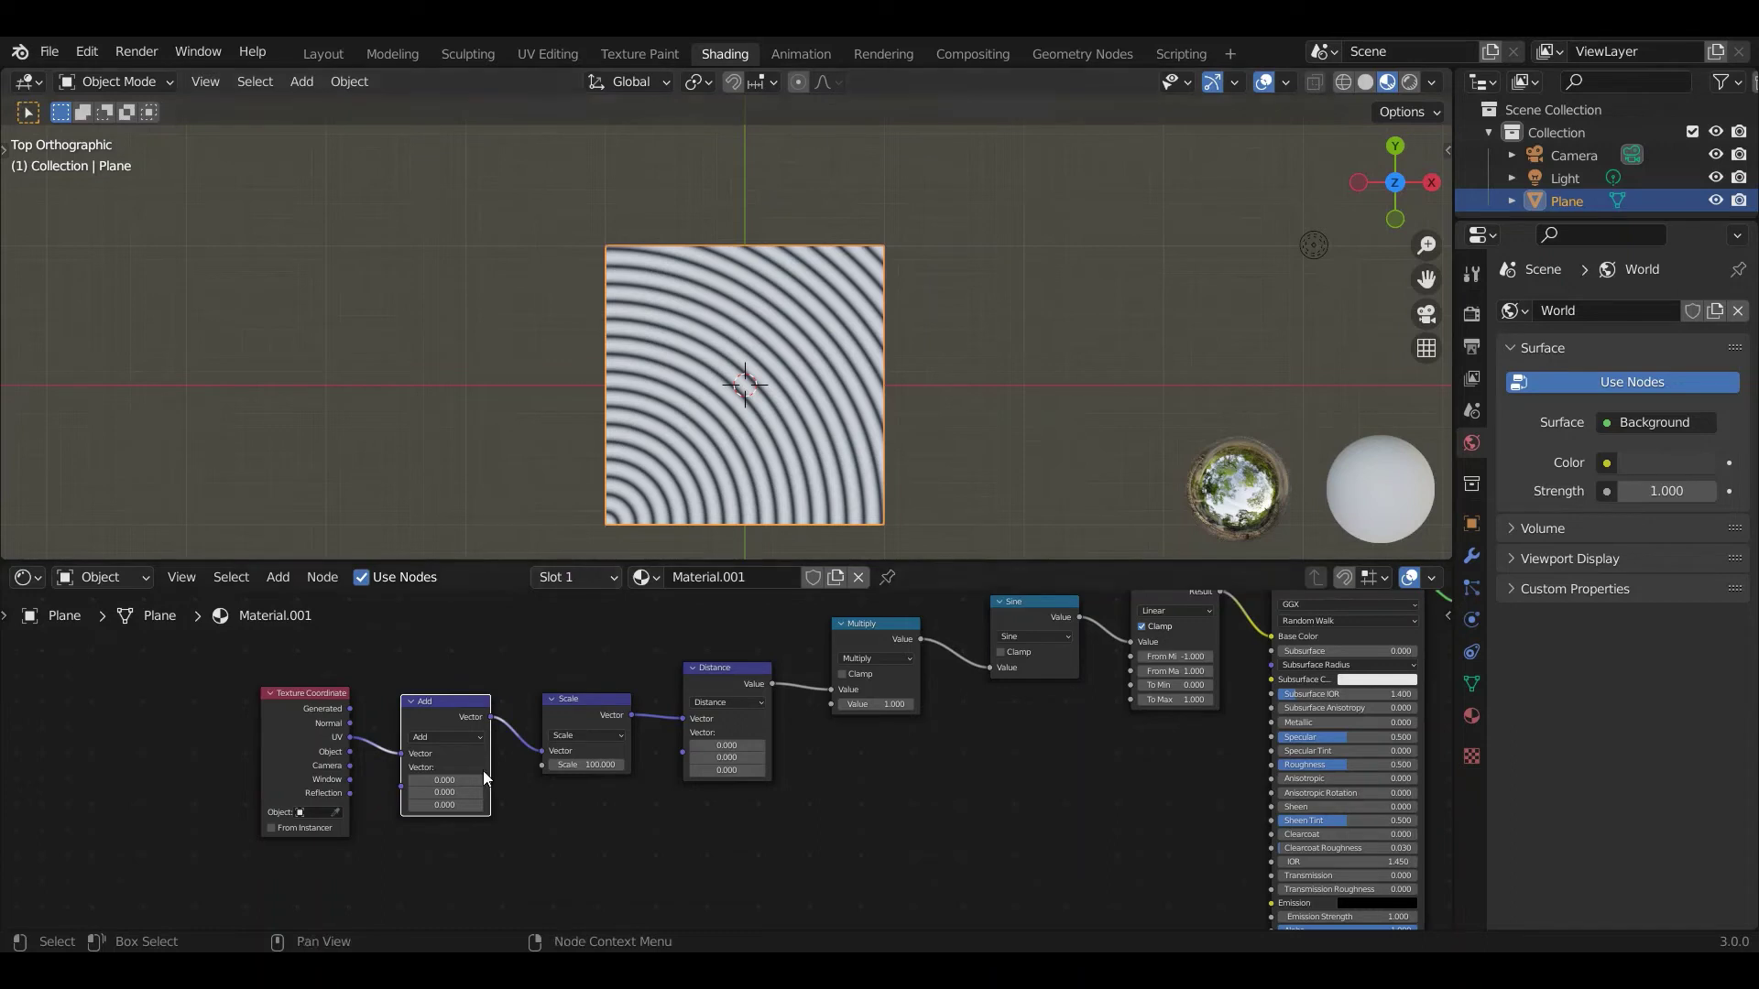
# Set the Add node's offset vector to X 1 and Y 1
pyautogui.click(460, 774)
pyautogui.write('20')
pyautogui.press('Return')
pyautogui.click(454, 782)
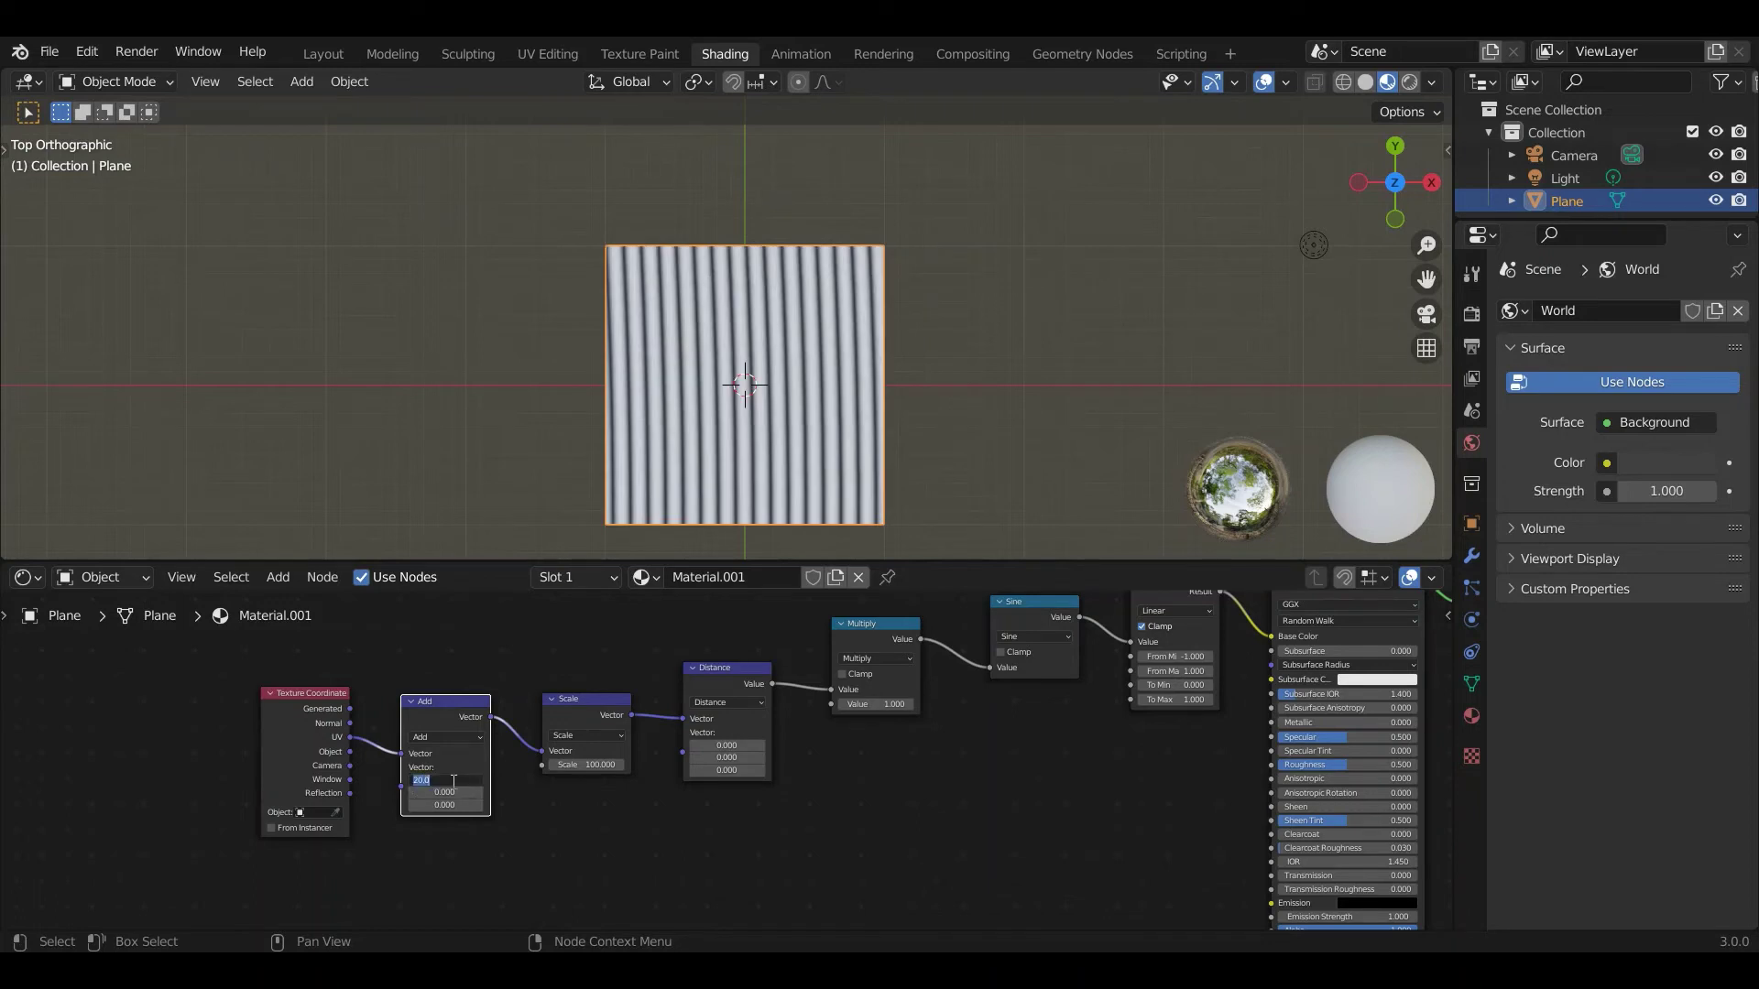
pyautogui.write('1')
pyautogui.press('Return')
pyautogui.click(458, 792)
pyautogui.write('1')
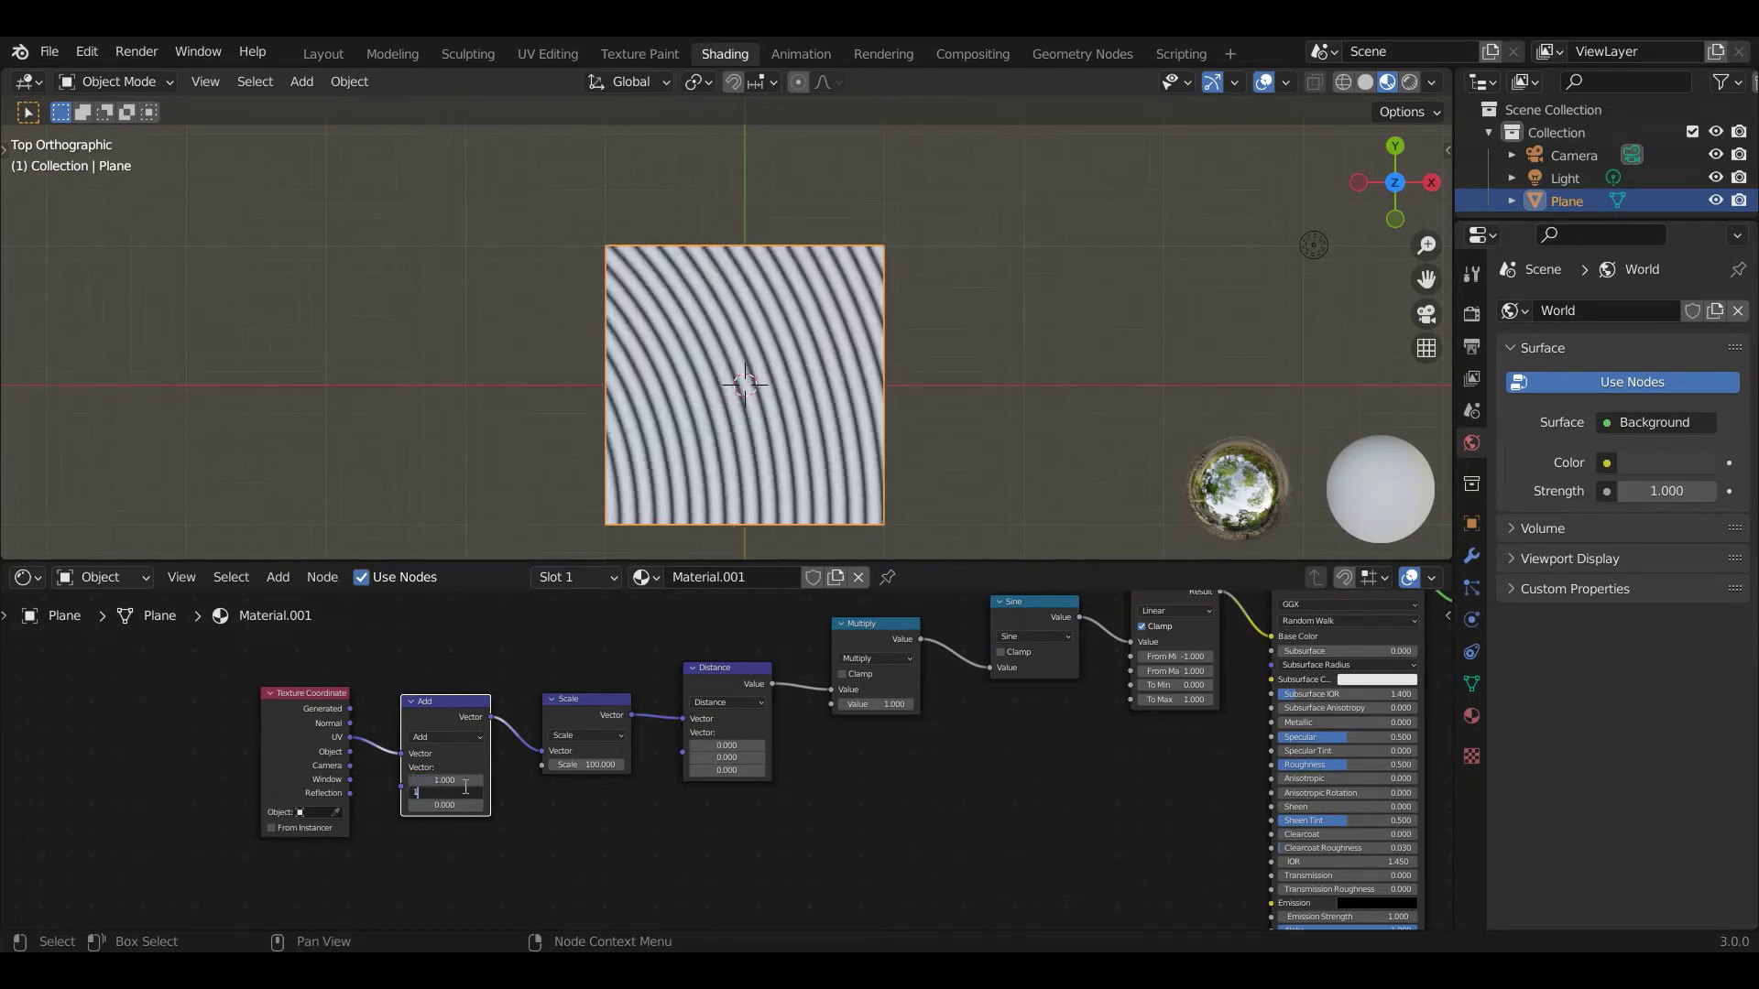
pyautogui.press('Return')
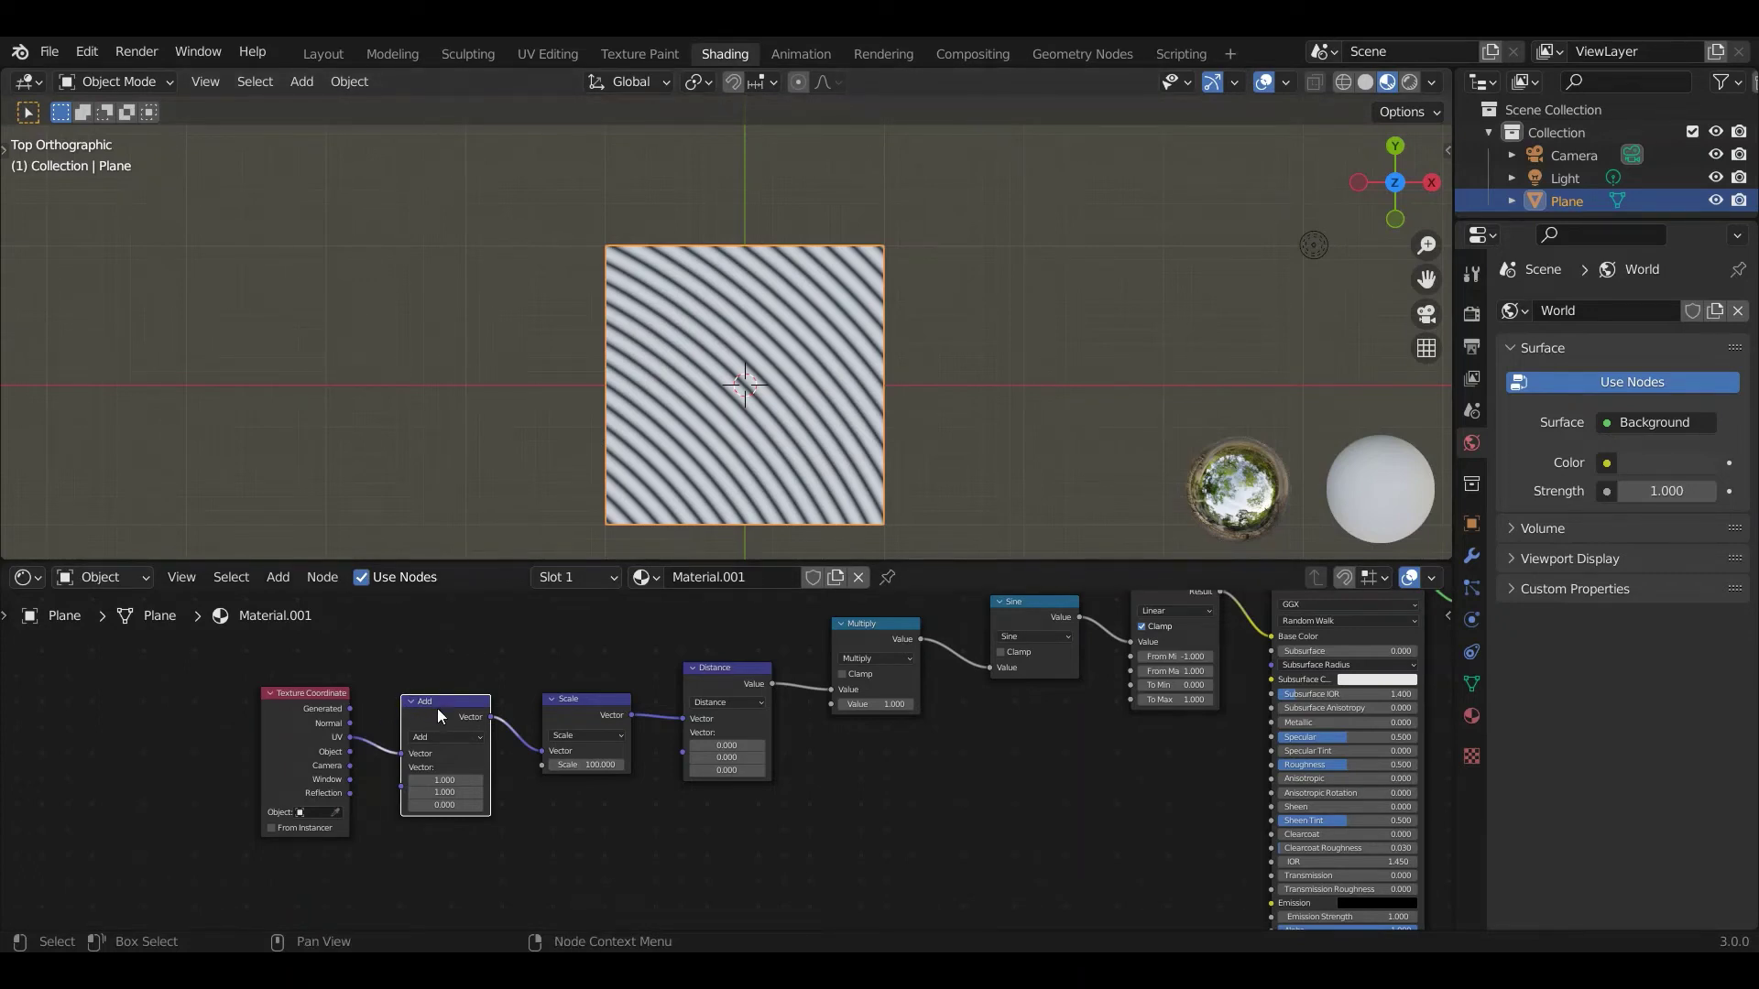
# Delete the Add node with reconnect, keeping the UV-to-Scale link
pyautogui.click(440, 736)
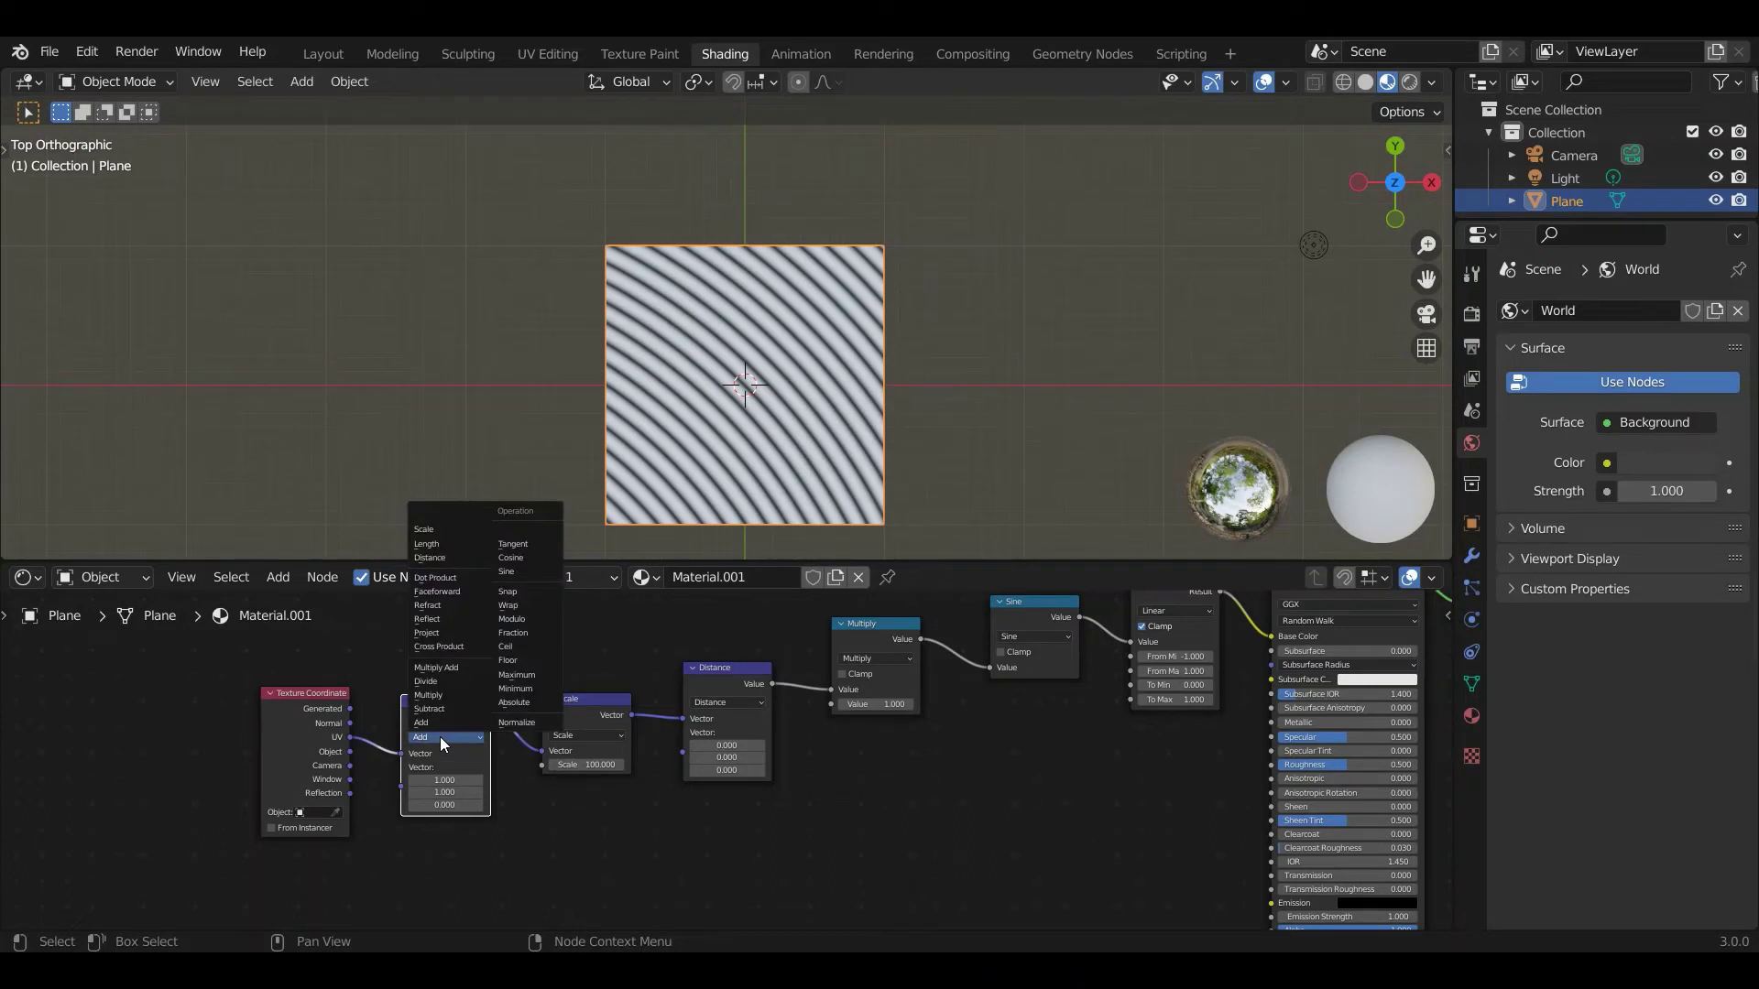
pyautogui.rightClick(469, 700)
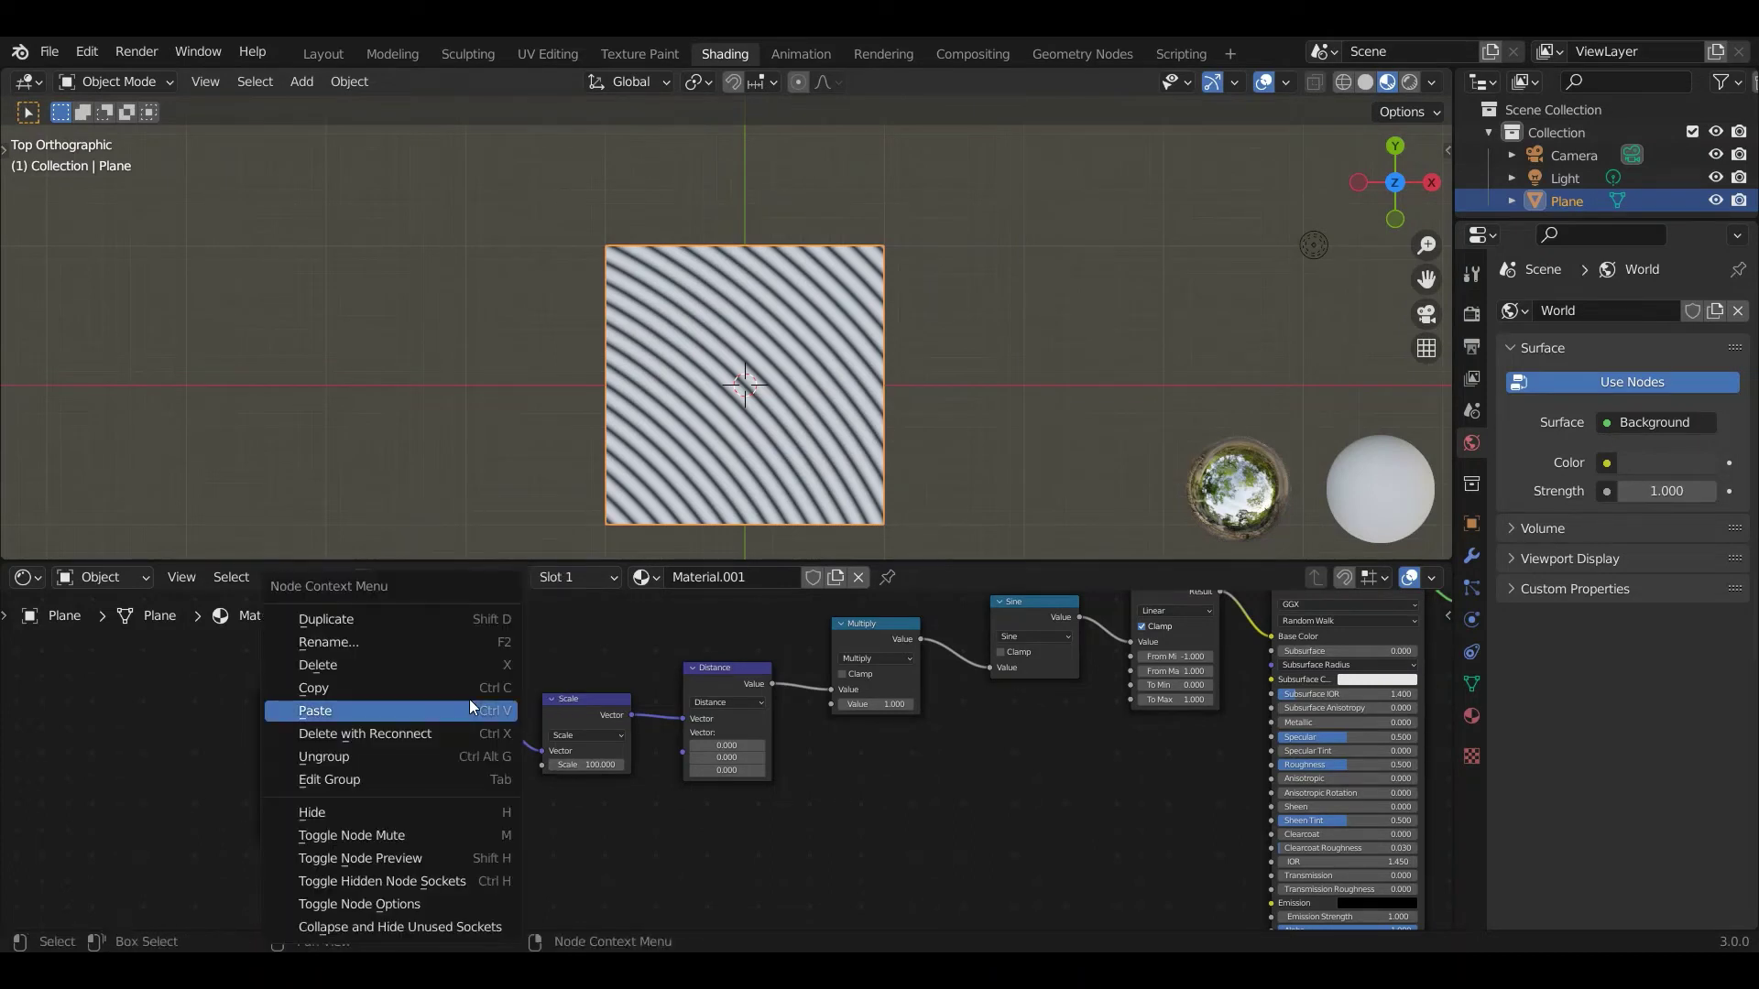
pyautogui.click(454, 732)
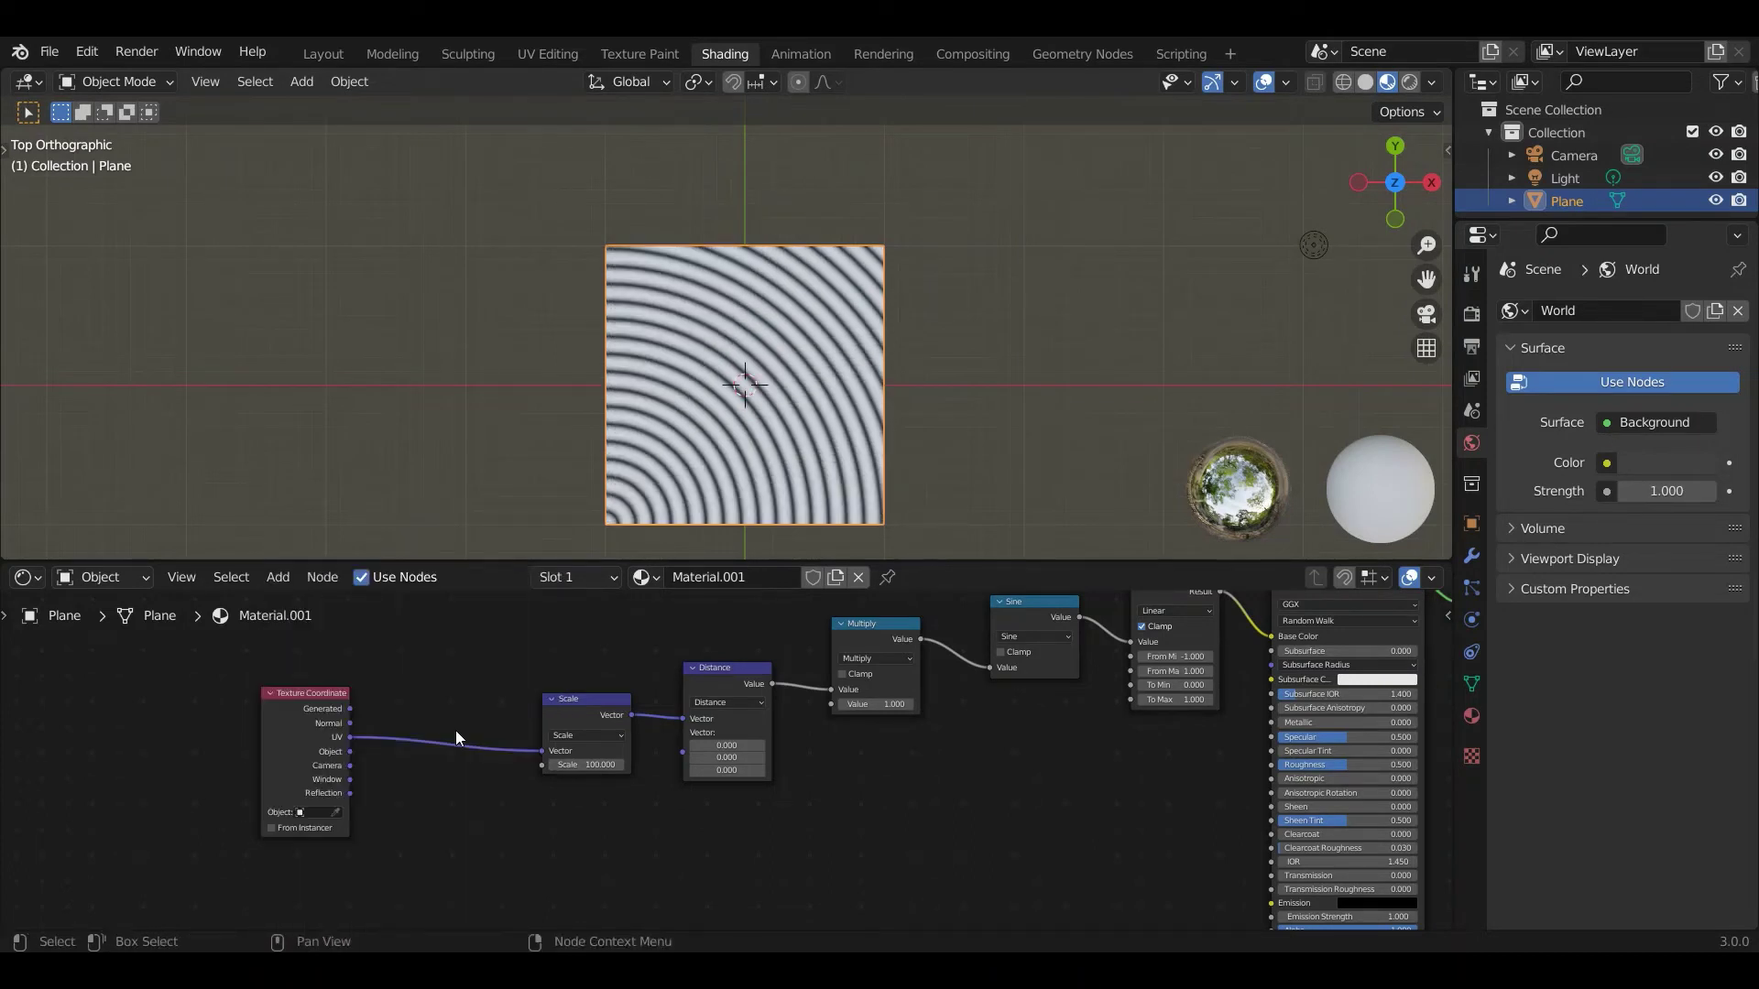
# Insert a Vector Rotate node into the UV-to-Scale link
pyautogui.click(279, 571)
pyautogui.moveTo(379, 760)
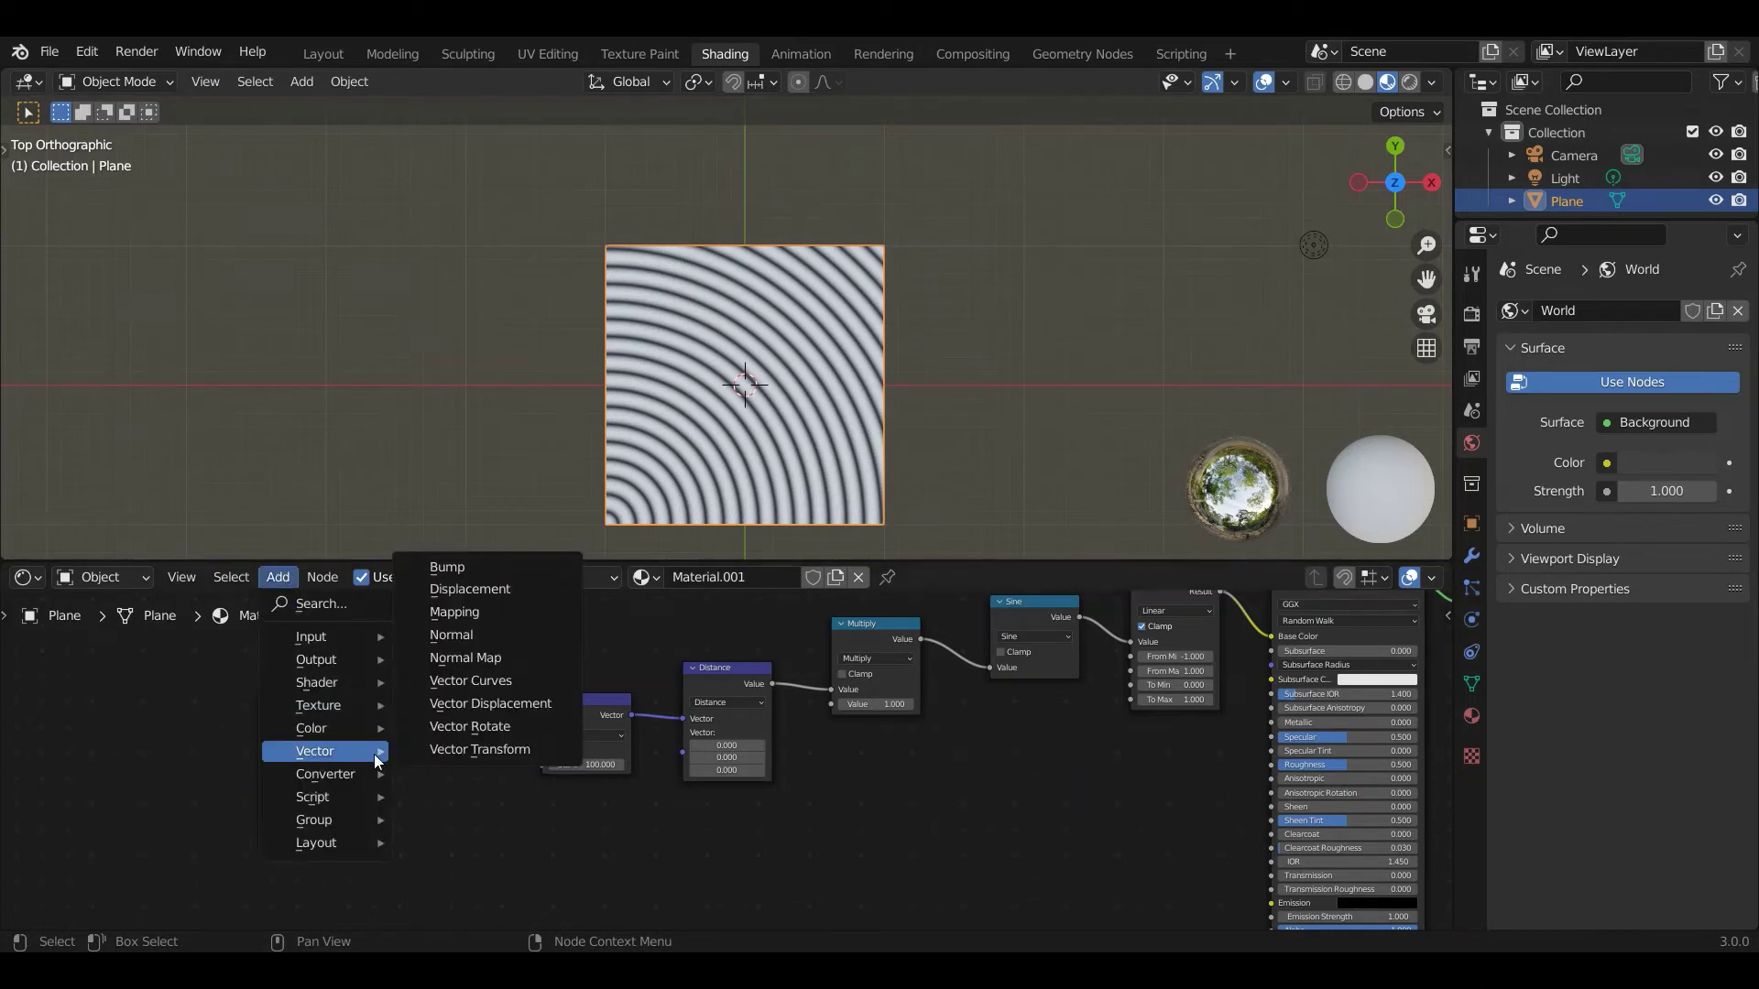
pyautogui.click(486, 726)
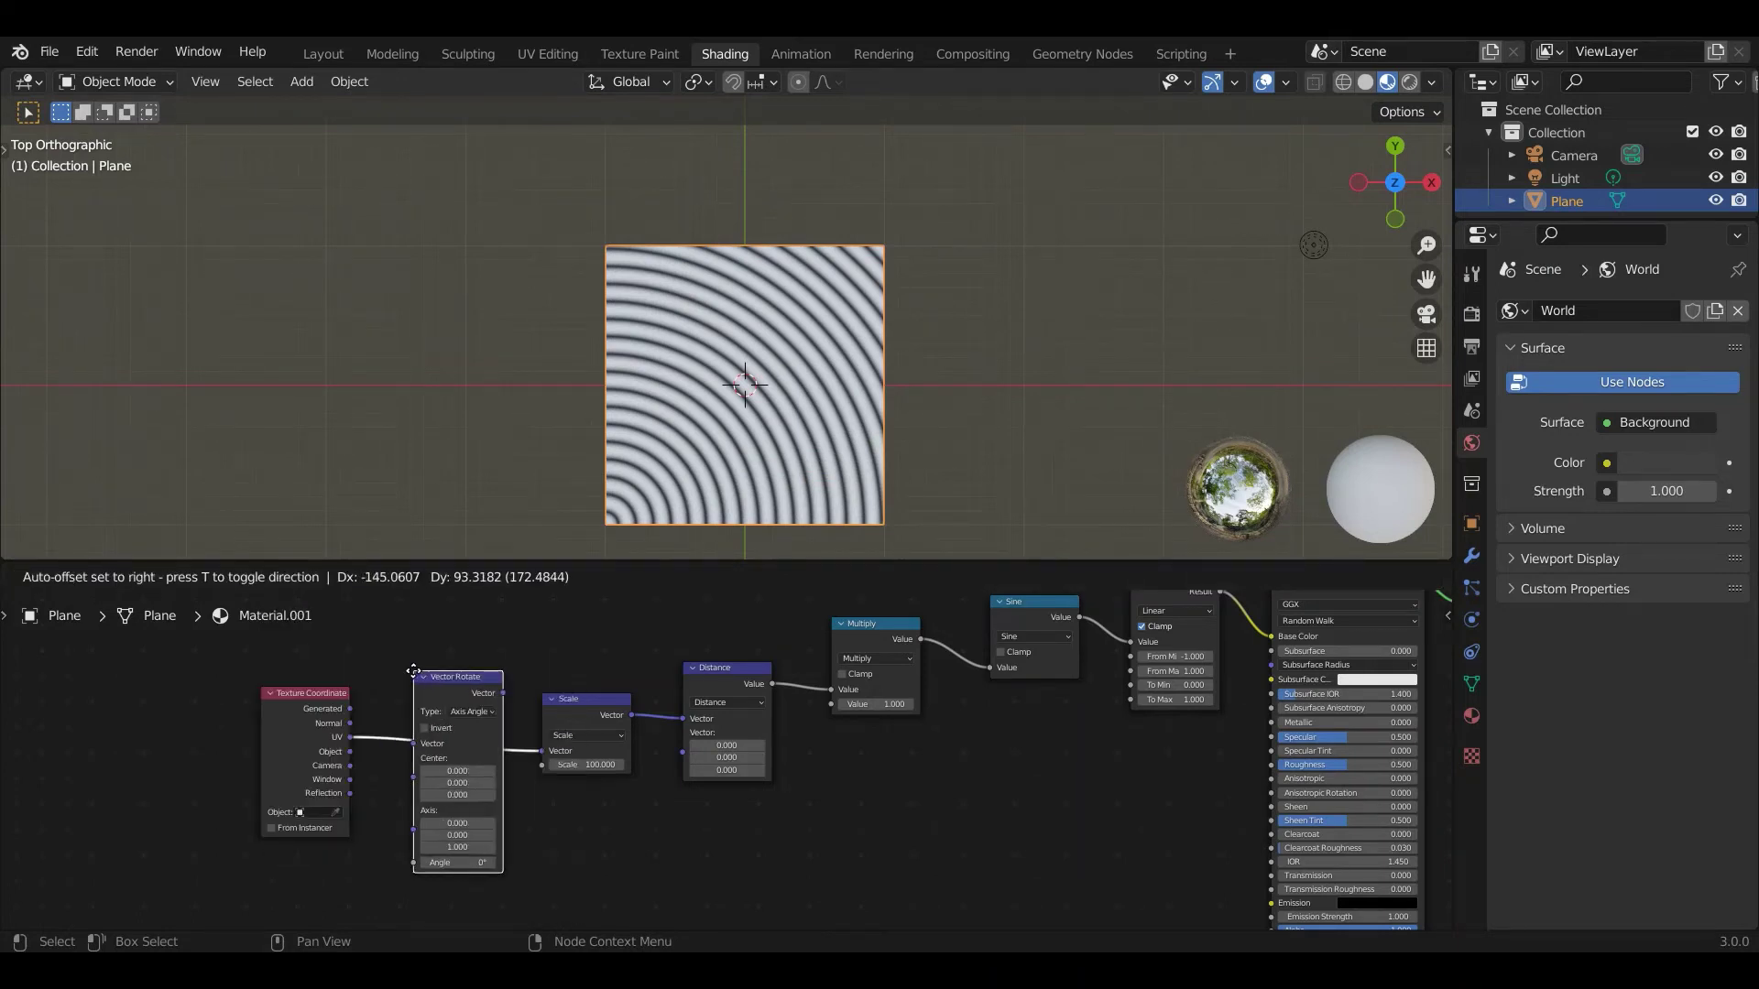
pyautogui.click(413, 671)
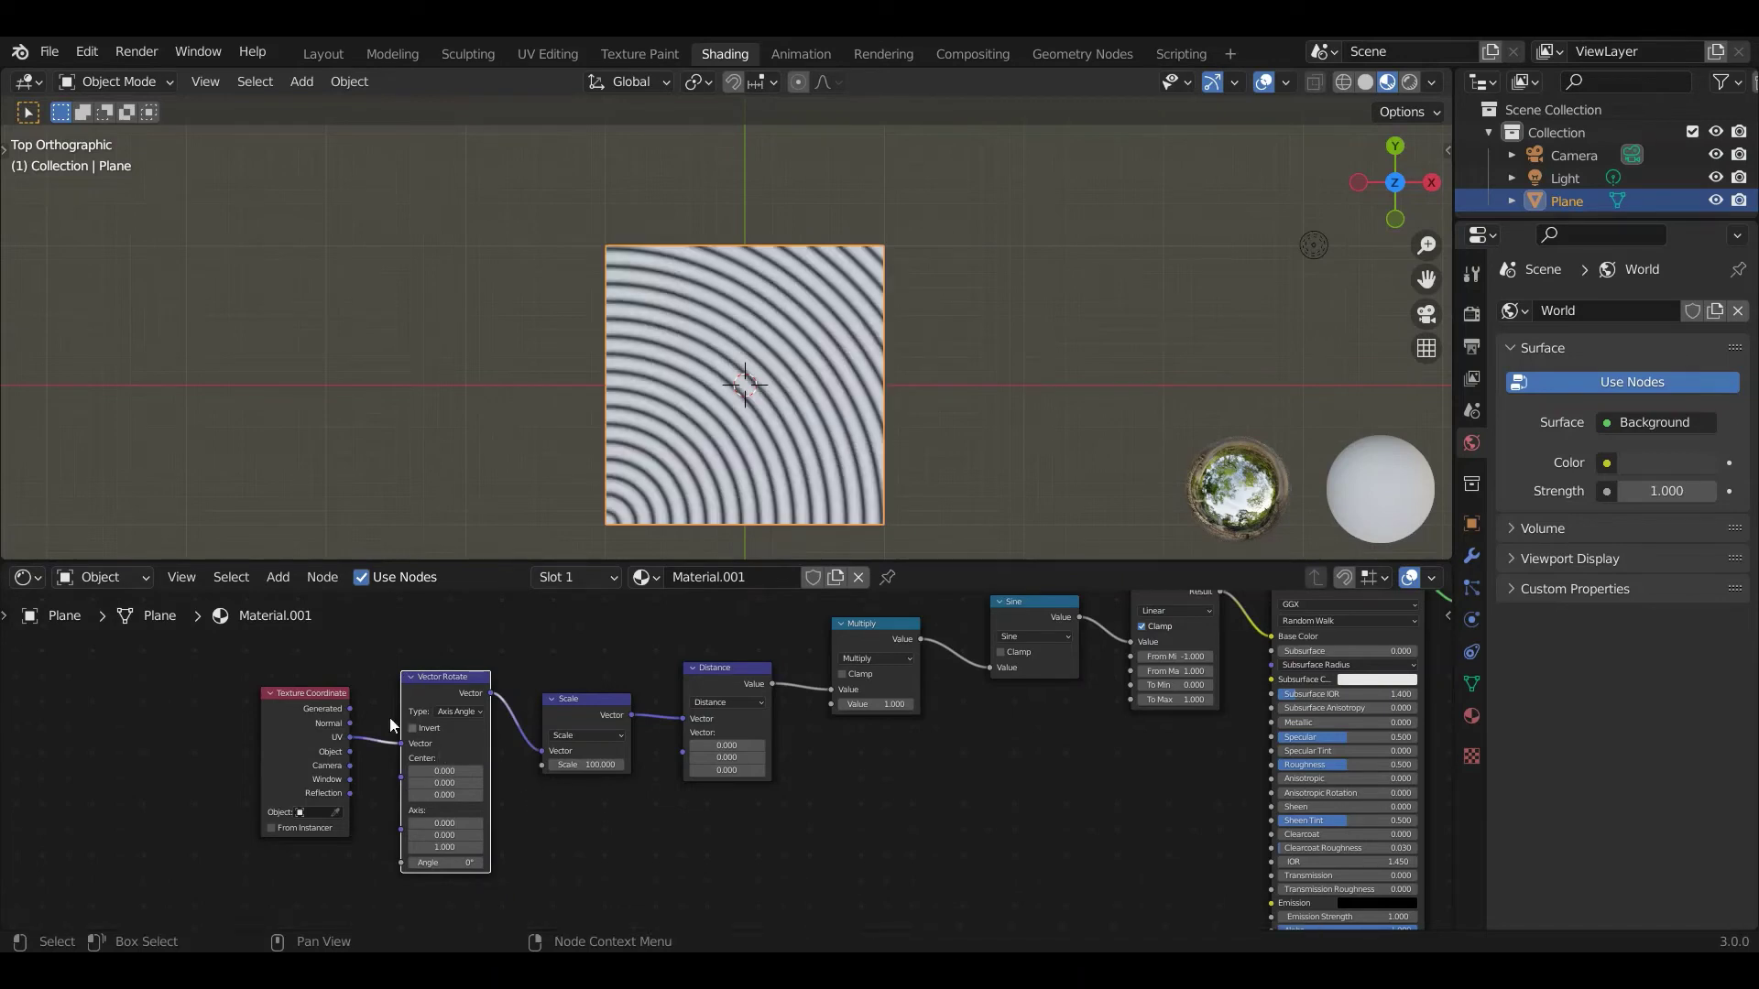
# Set Vector Rotate center X to 2.3 and angle to 14.4°, rearranging the nodes
pyautogui.moveTo(320, 697); pyautogui.dragTo(185, 698)
pyautogui.moveTo(449, 678); pyautogui.dragTo(365, 705)
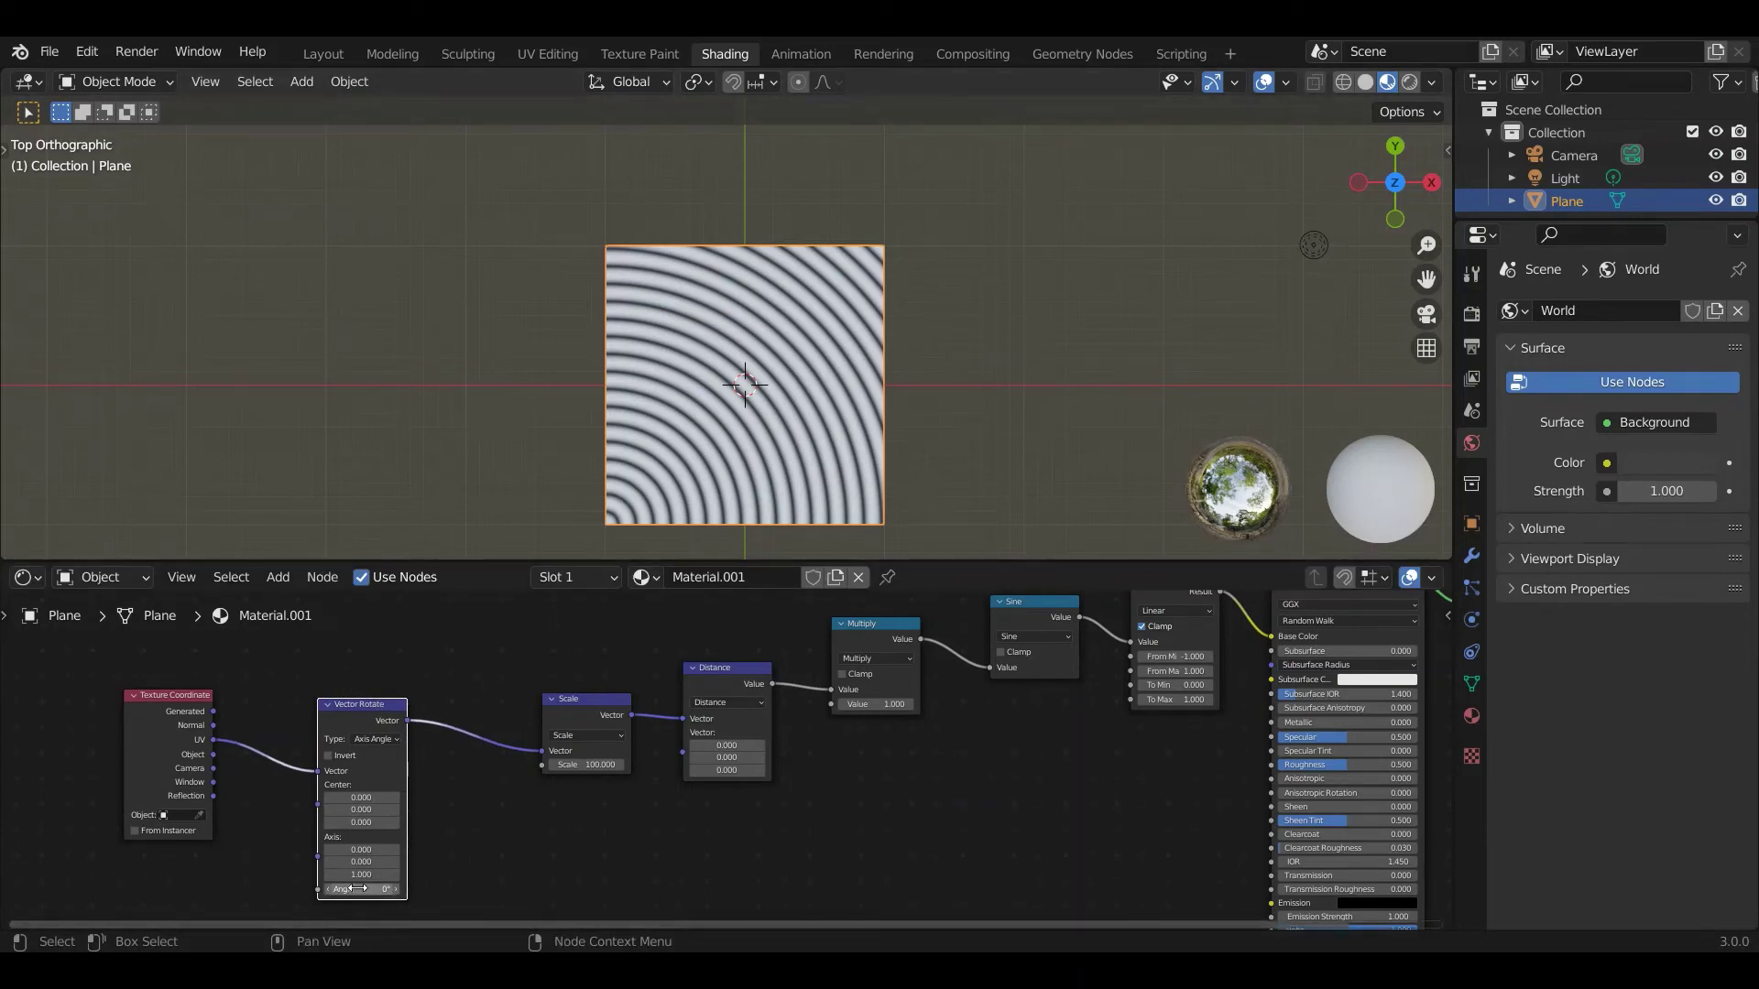
pyautogui.moveTo(356, 889)
pyautogui.mouseDown()
pyautogui.moveTo(370, 889)
pyautogui.moveTo(354, 875)
pyautogui.mouseUp()
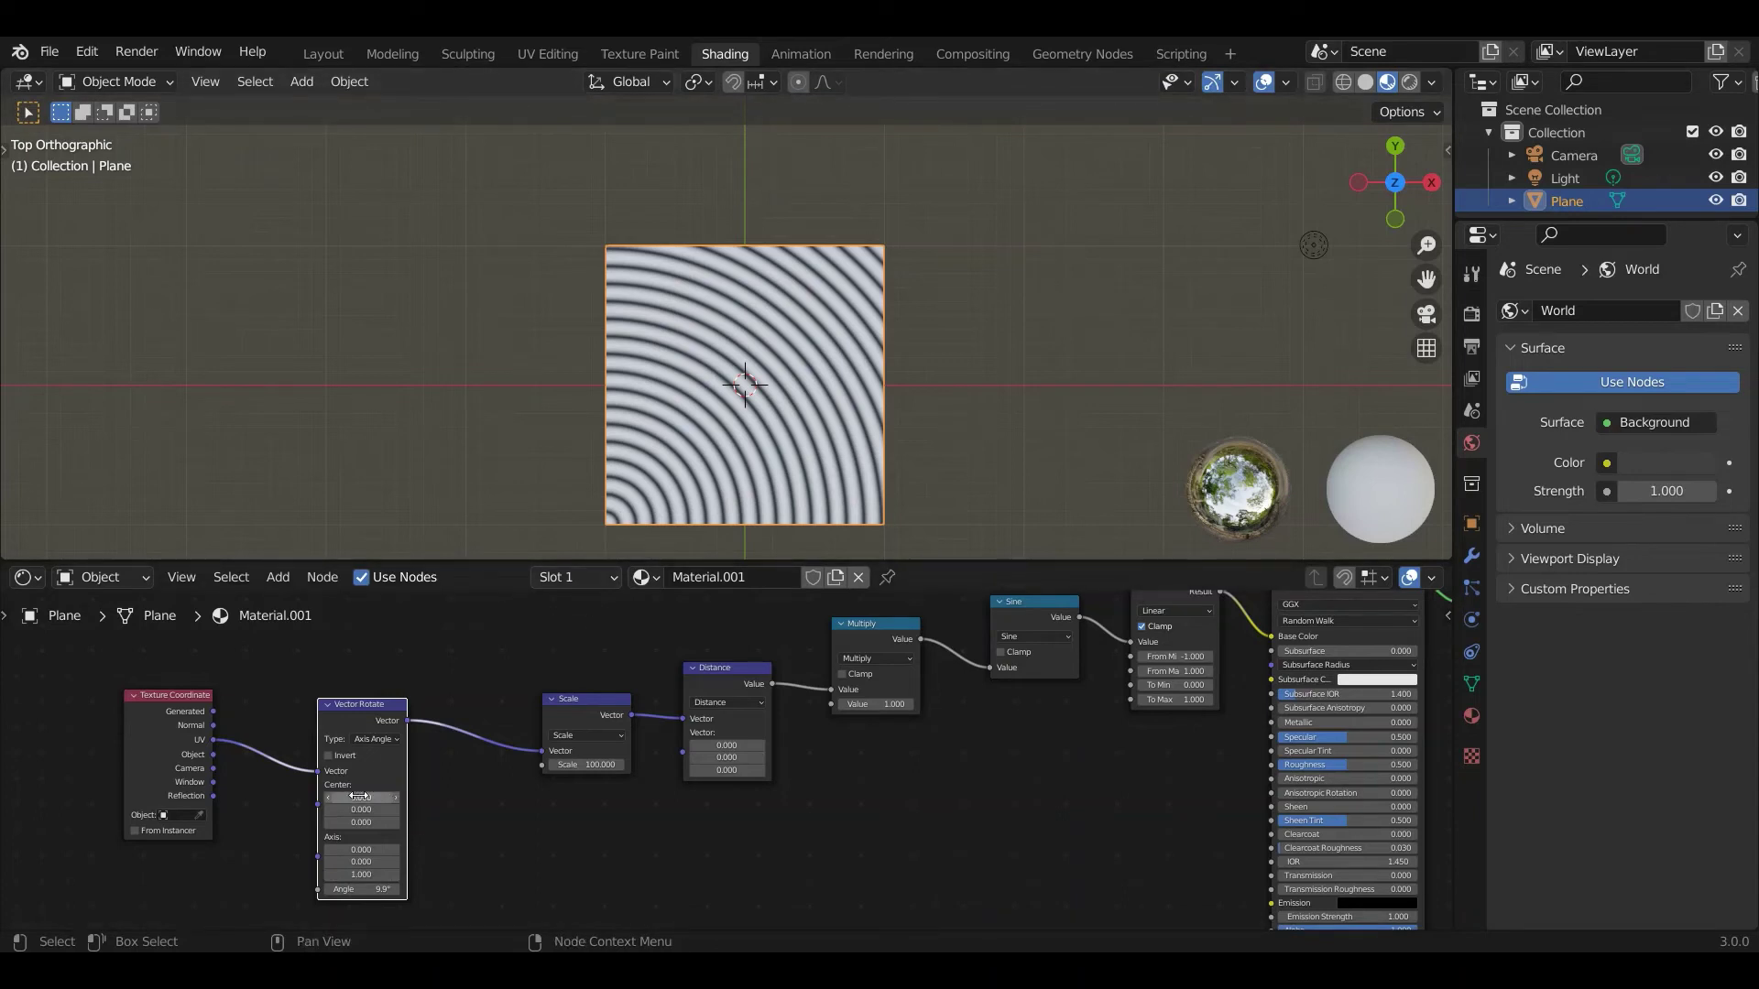
pyautogui.moveTo(362, 798); pyautogui.dragTo(403, 797)
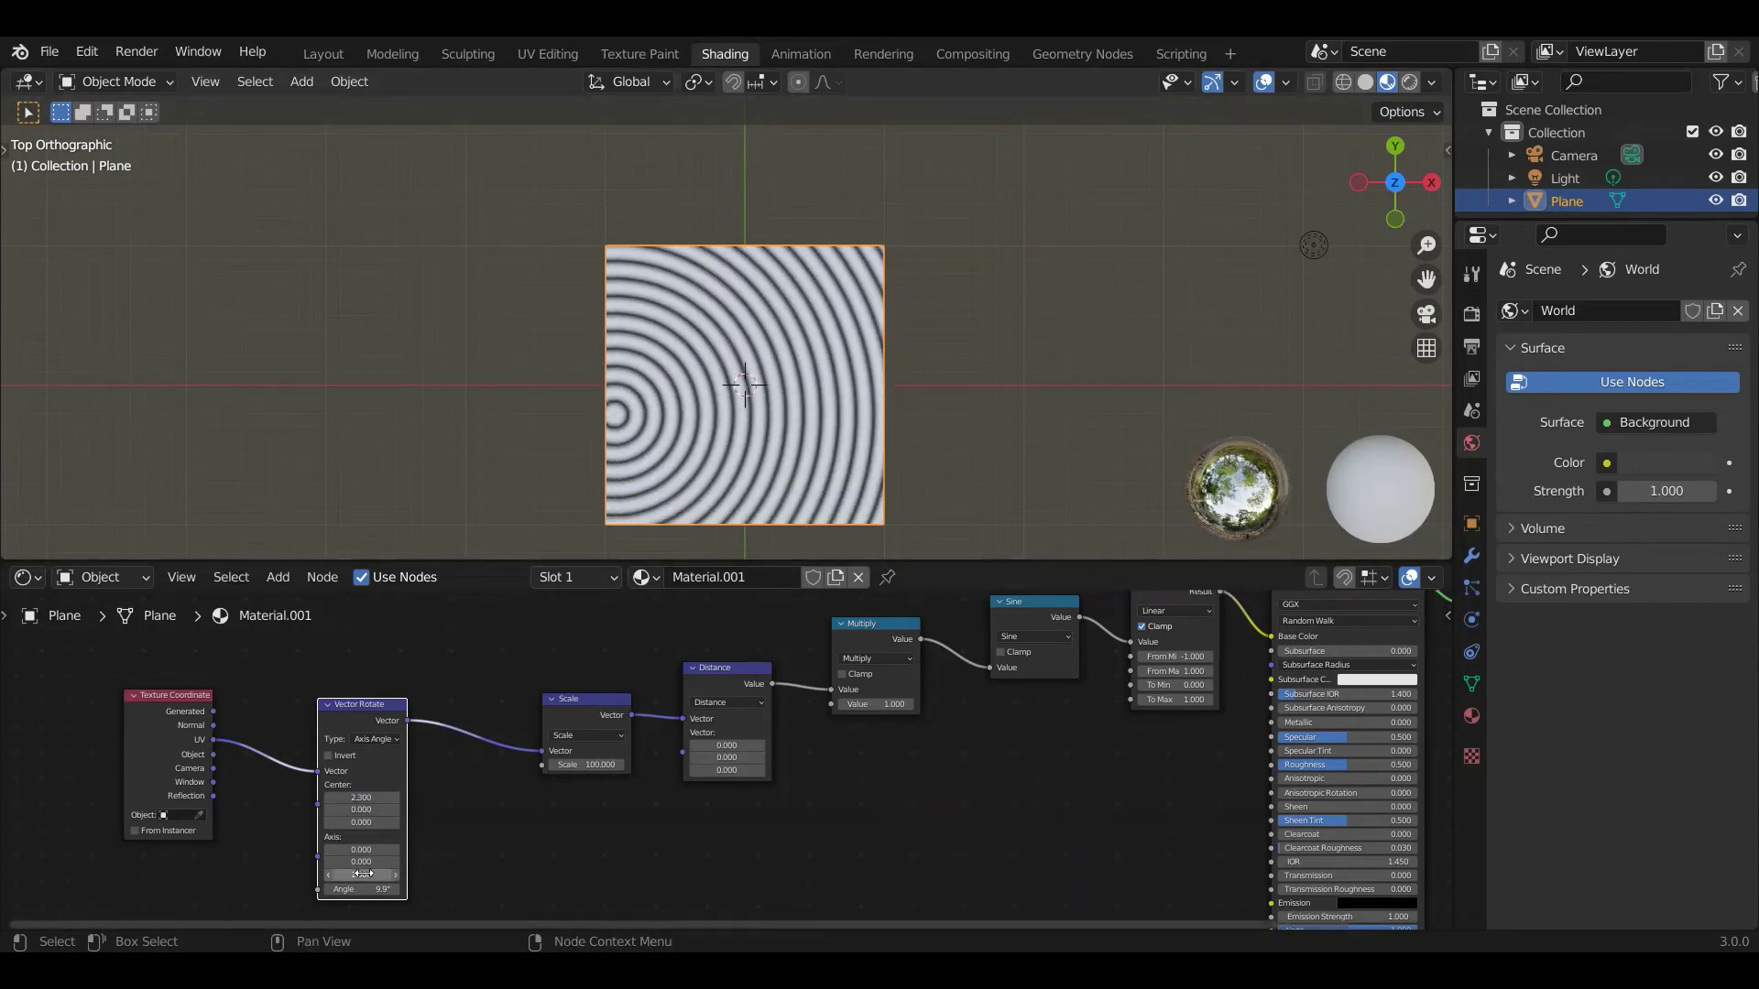
pyautogui.moveTo(364, 889)
pyautogui.mouseDown()
pyautogui.moveTo(407, 888)
pyautogui.moveTo(371, 888)
pyautogui.mouseUp()
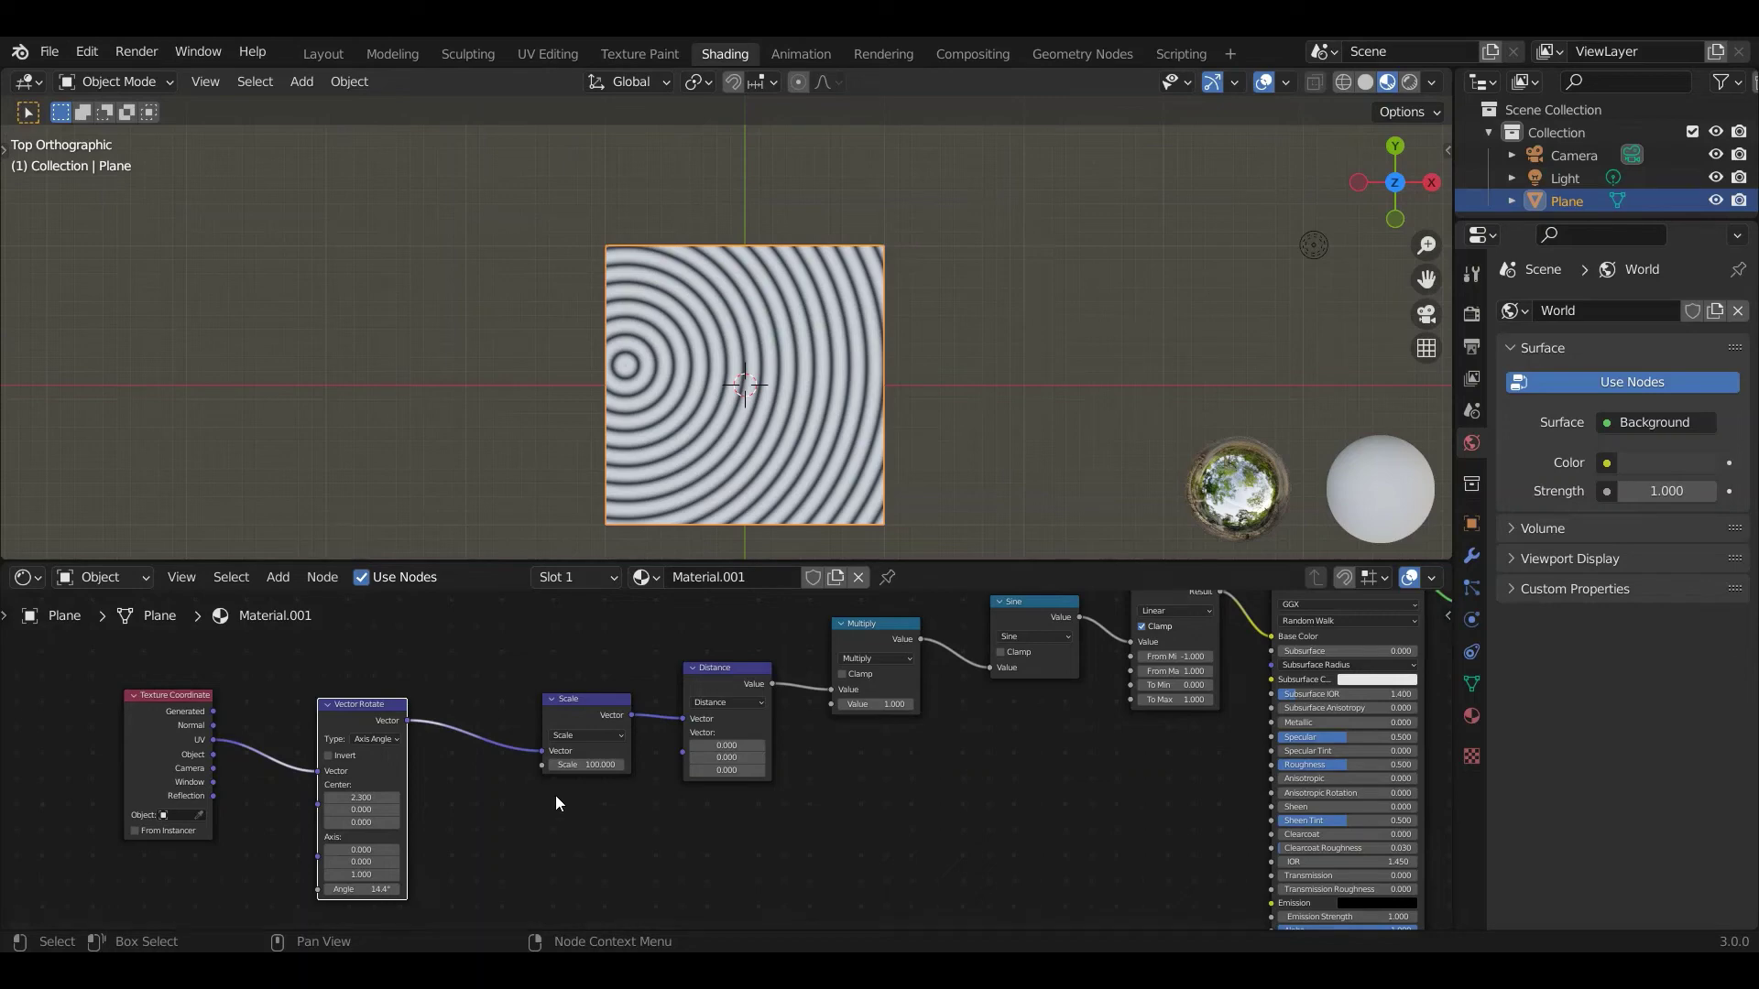
pyautogui.moveTo(341, 717); pyautogui.dragTo(405, 677)
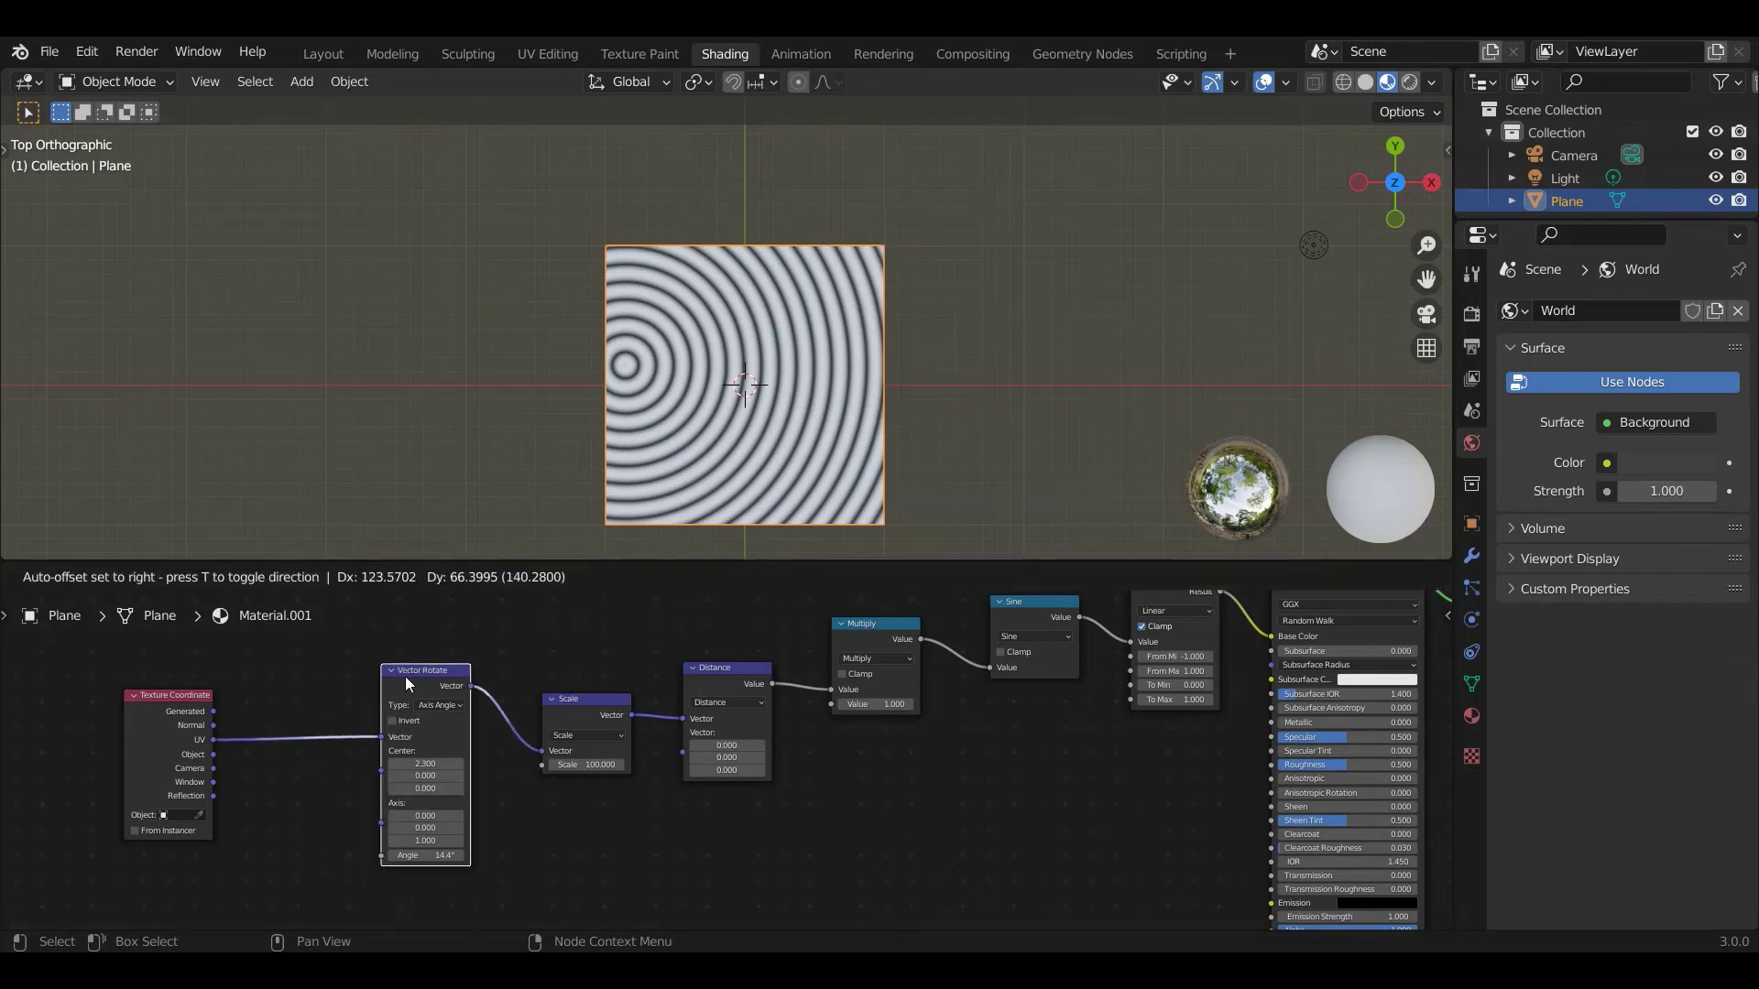
# Change the Scale vector math node's operation to Multiply
pyautogui.click(619, 734)
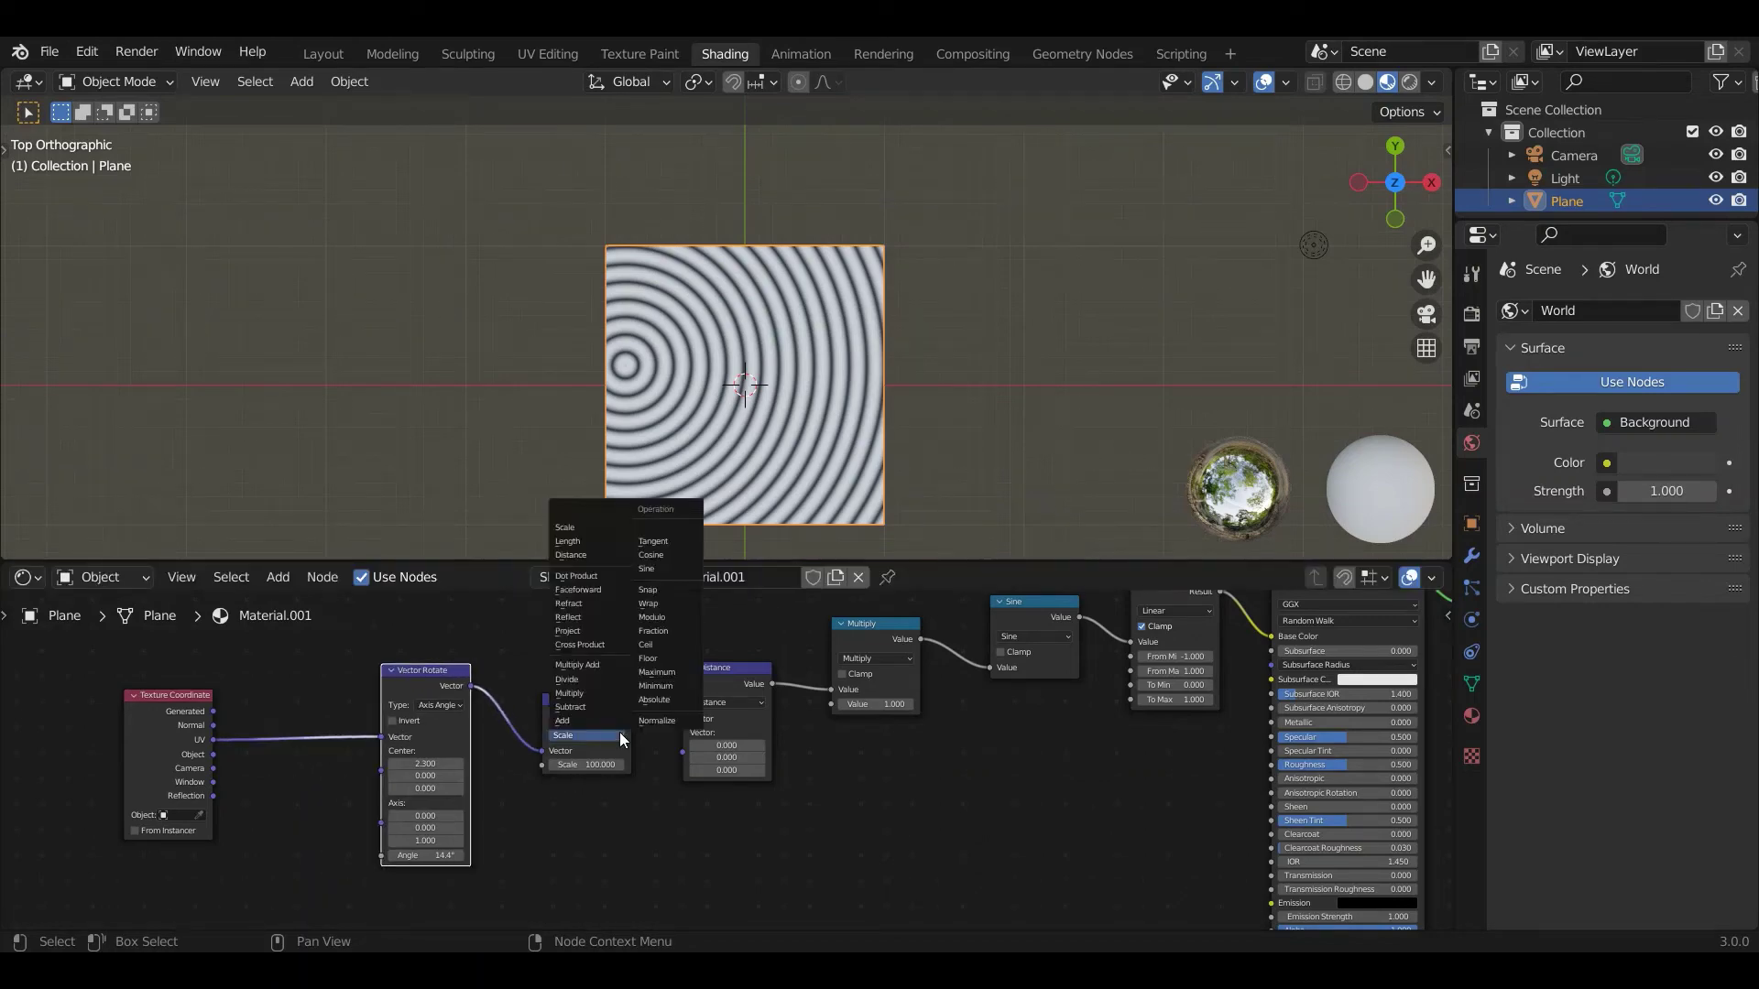
pyautogui.click(620, 735)
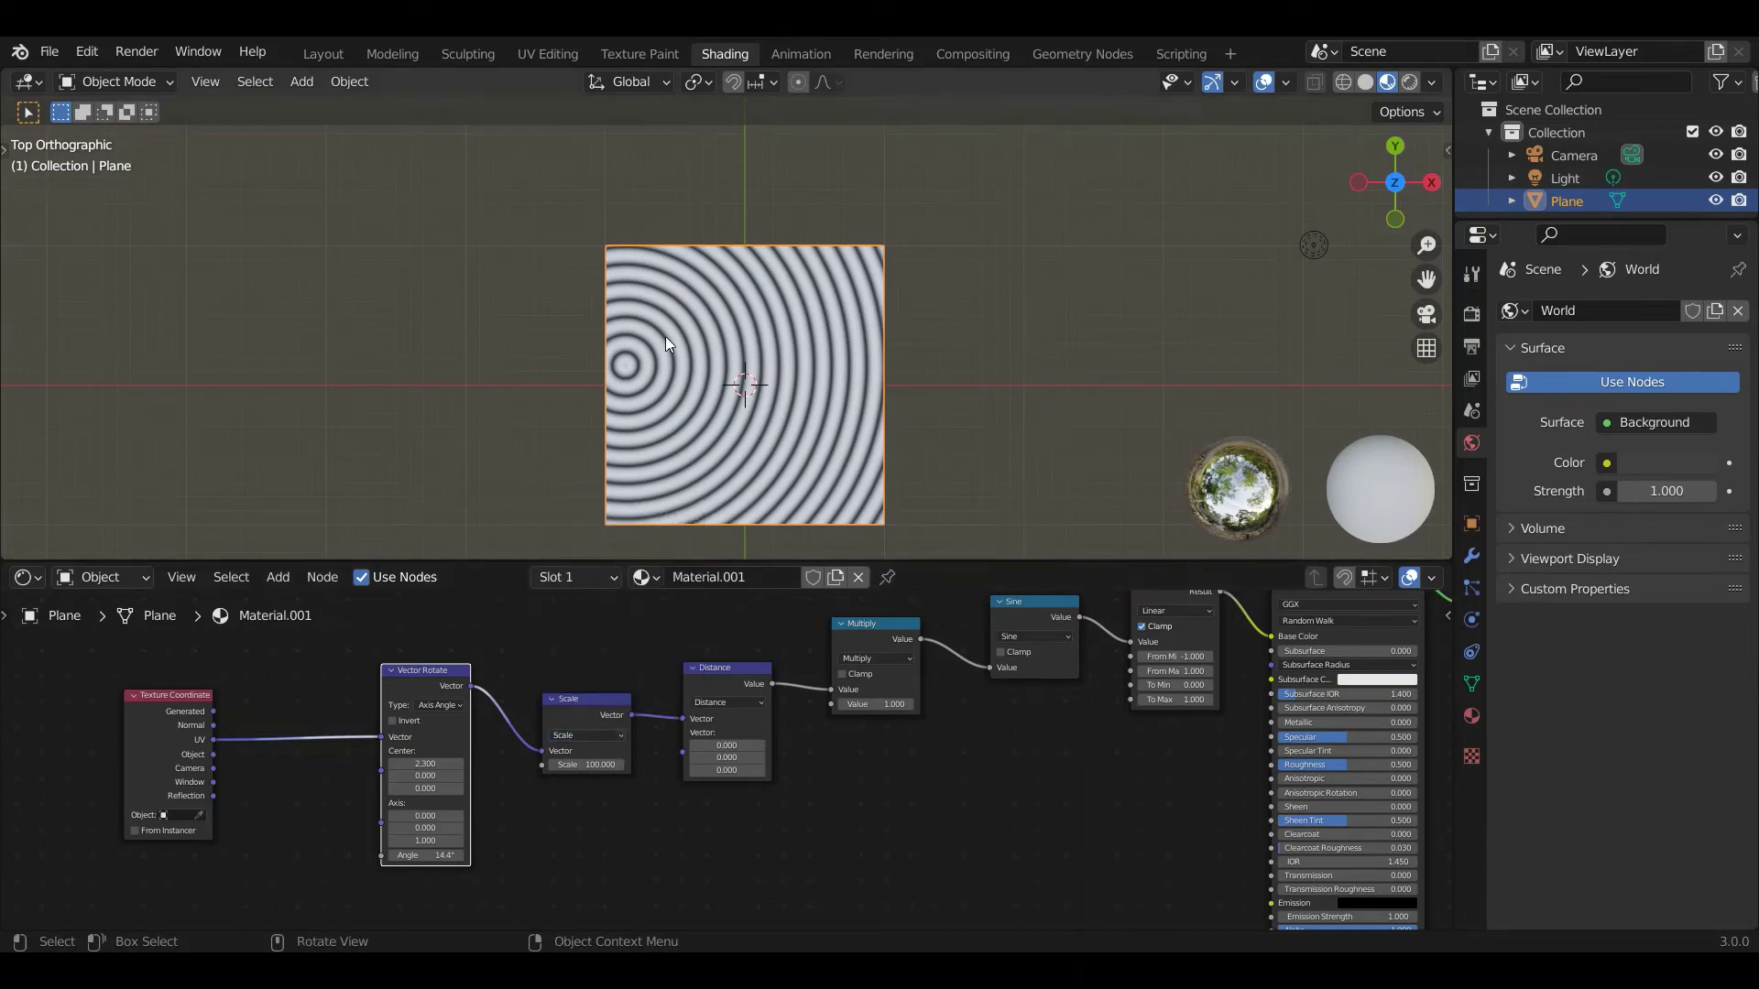
pyautogui.click(601, 736)
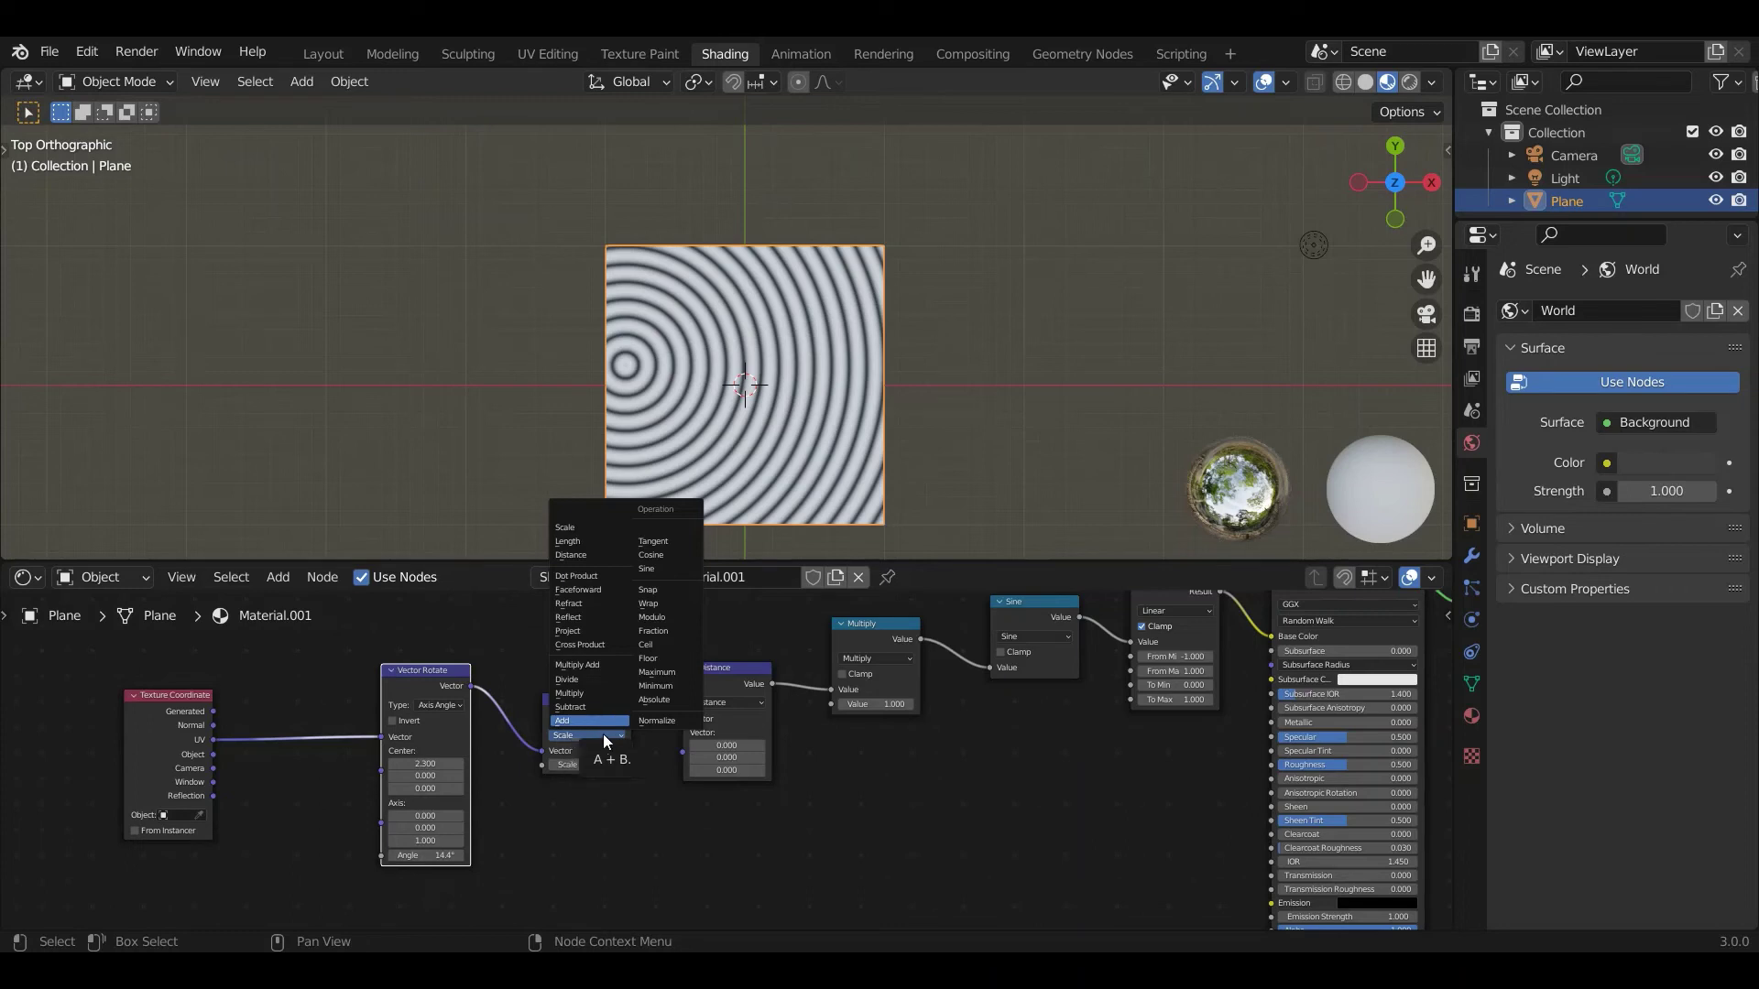
pyautogui.click(569, 694)
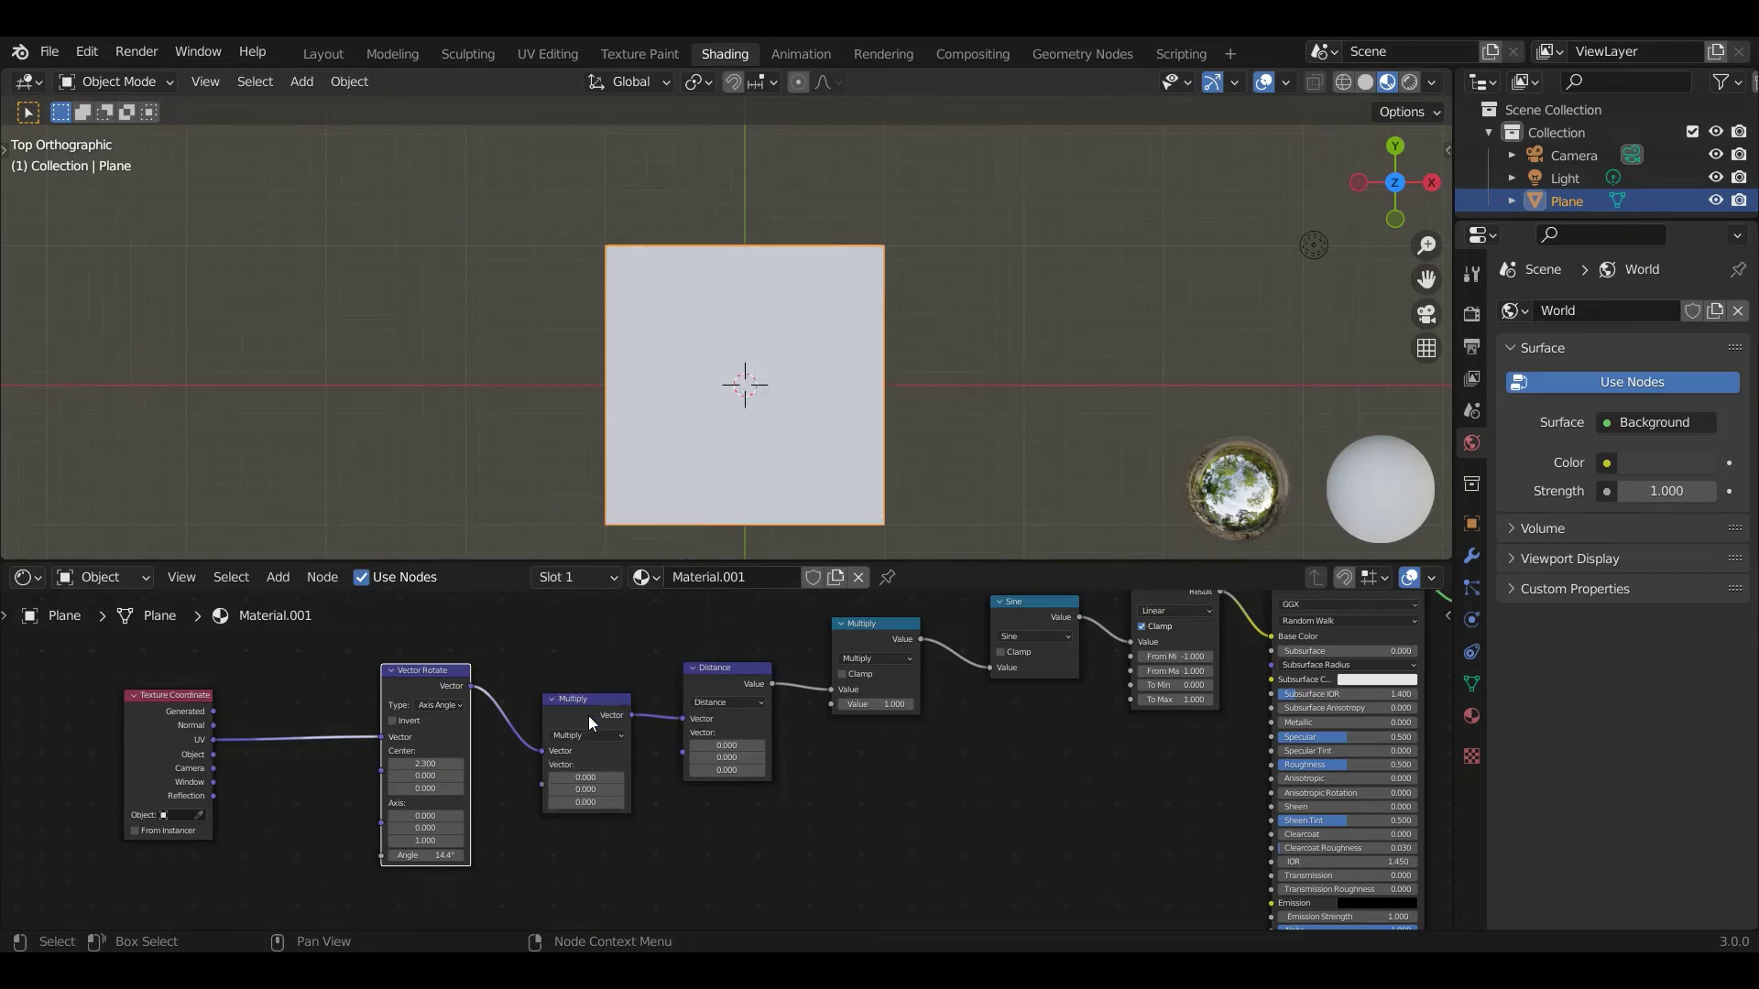
# Set the Multiply factors to 1, 1, 1, then raise Y to 10
pyautogui.click(602, 777)
pyautogui.write('1')
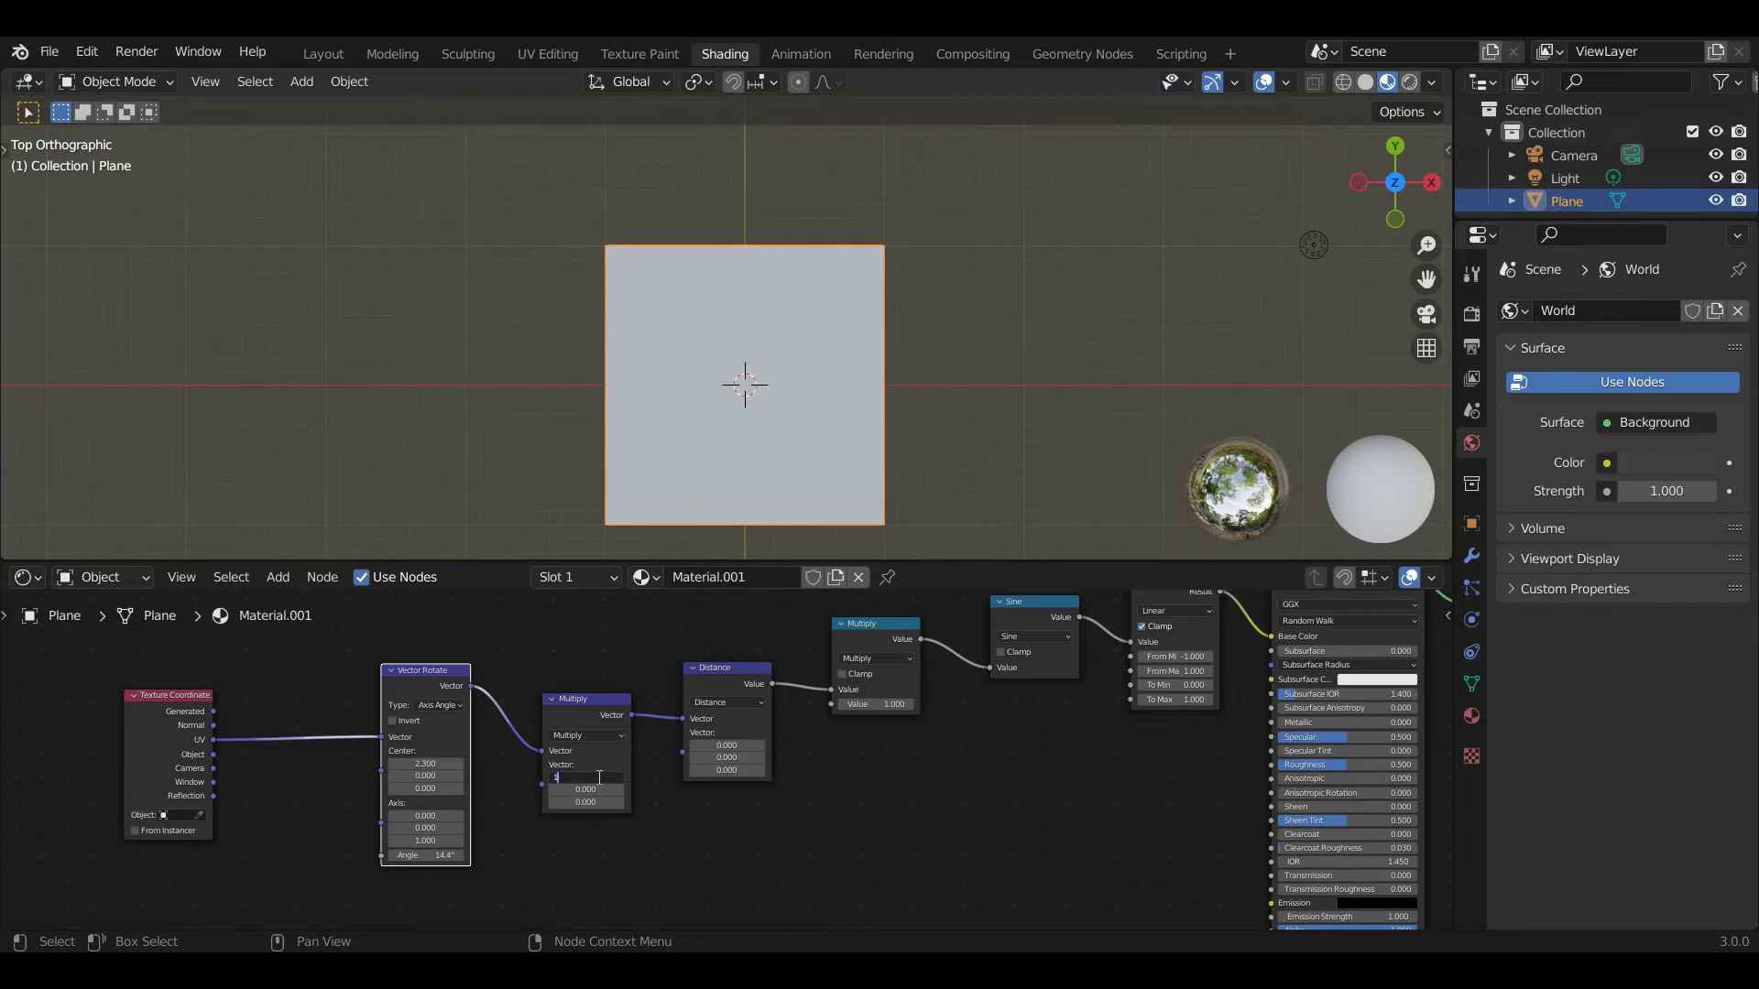
pyautogui.press('Return')
pyautogui.click(595, 789)
pyautogui.write('1')
pyautogui.press('Return')
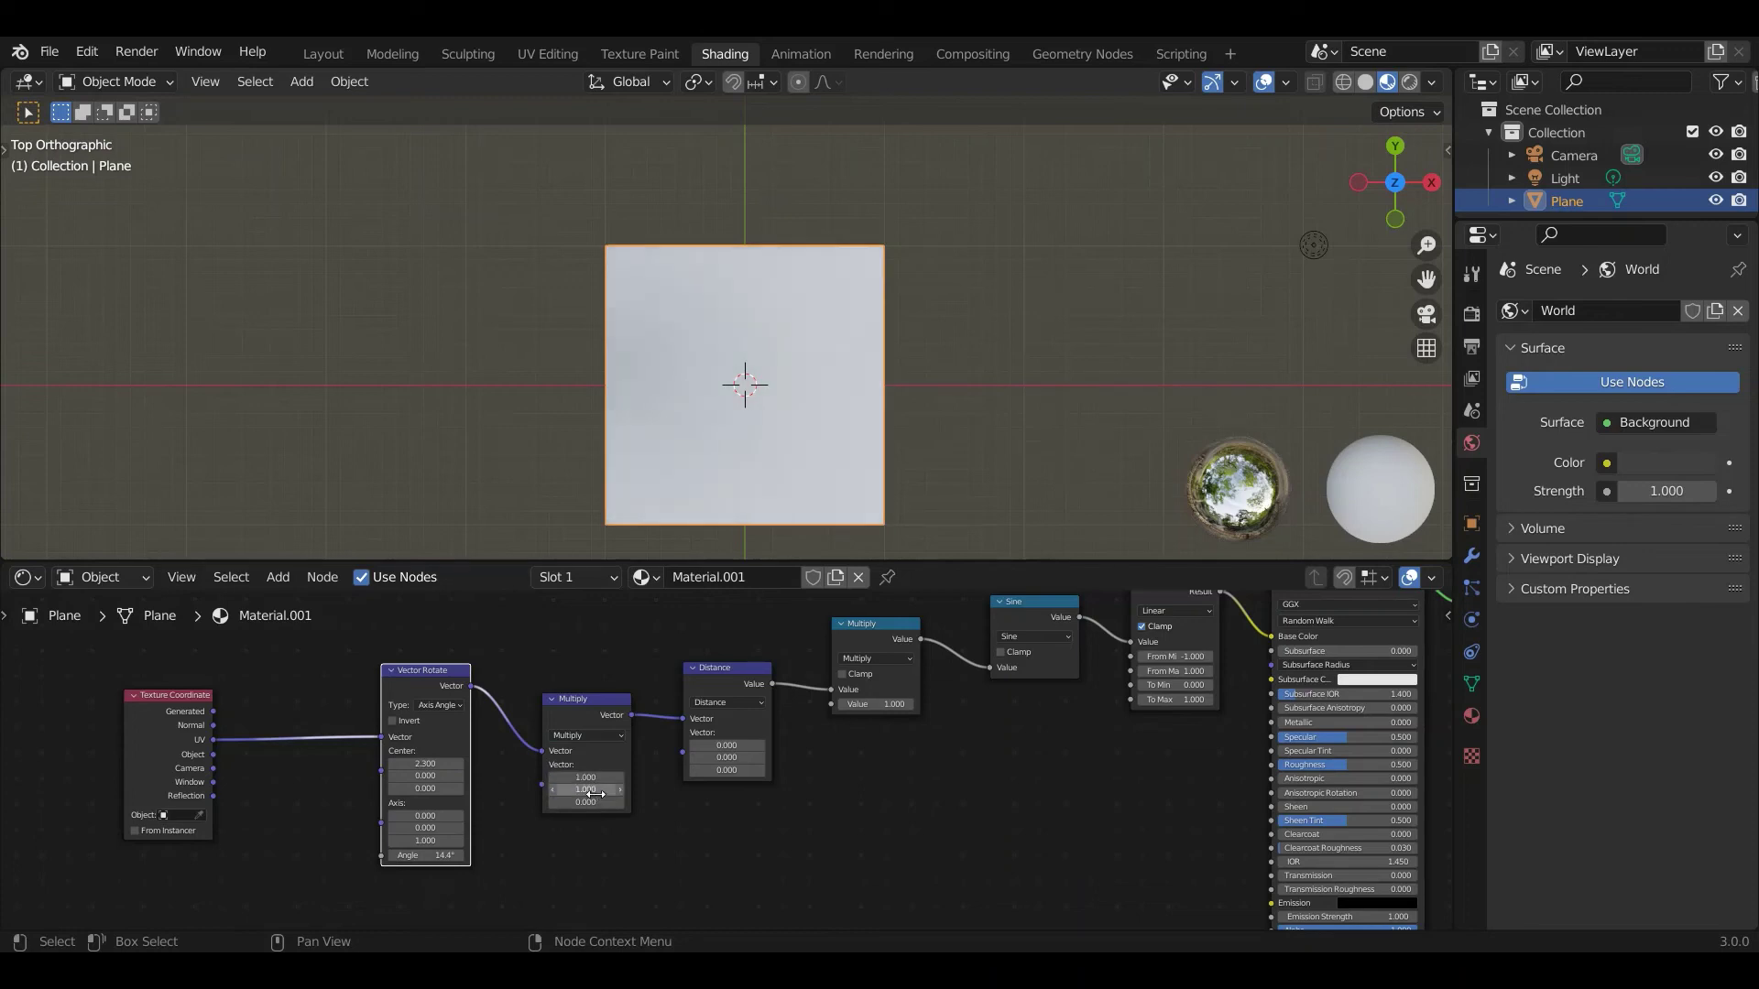
pyautogui.click(600, 802)
pyautogui.write('1')
pyautogui.press('Return')
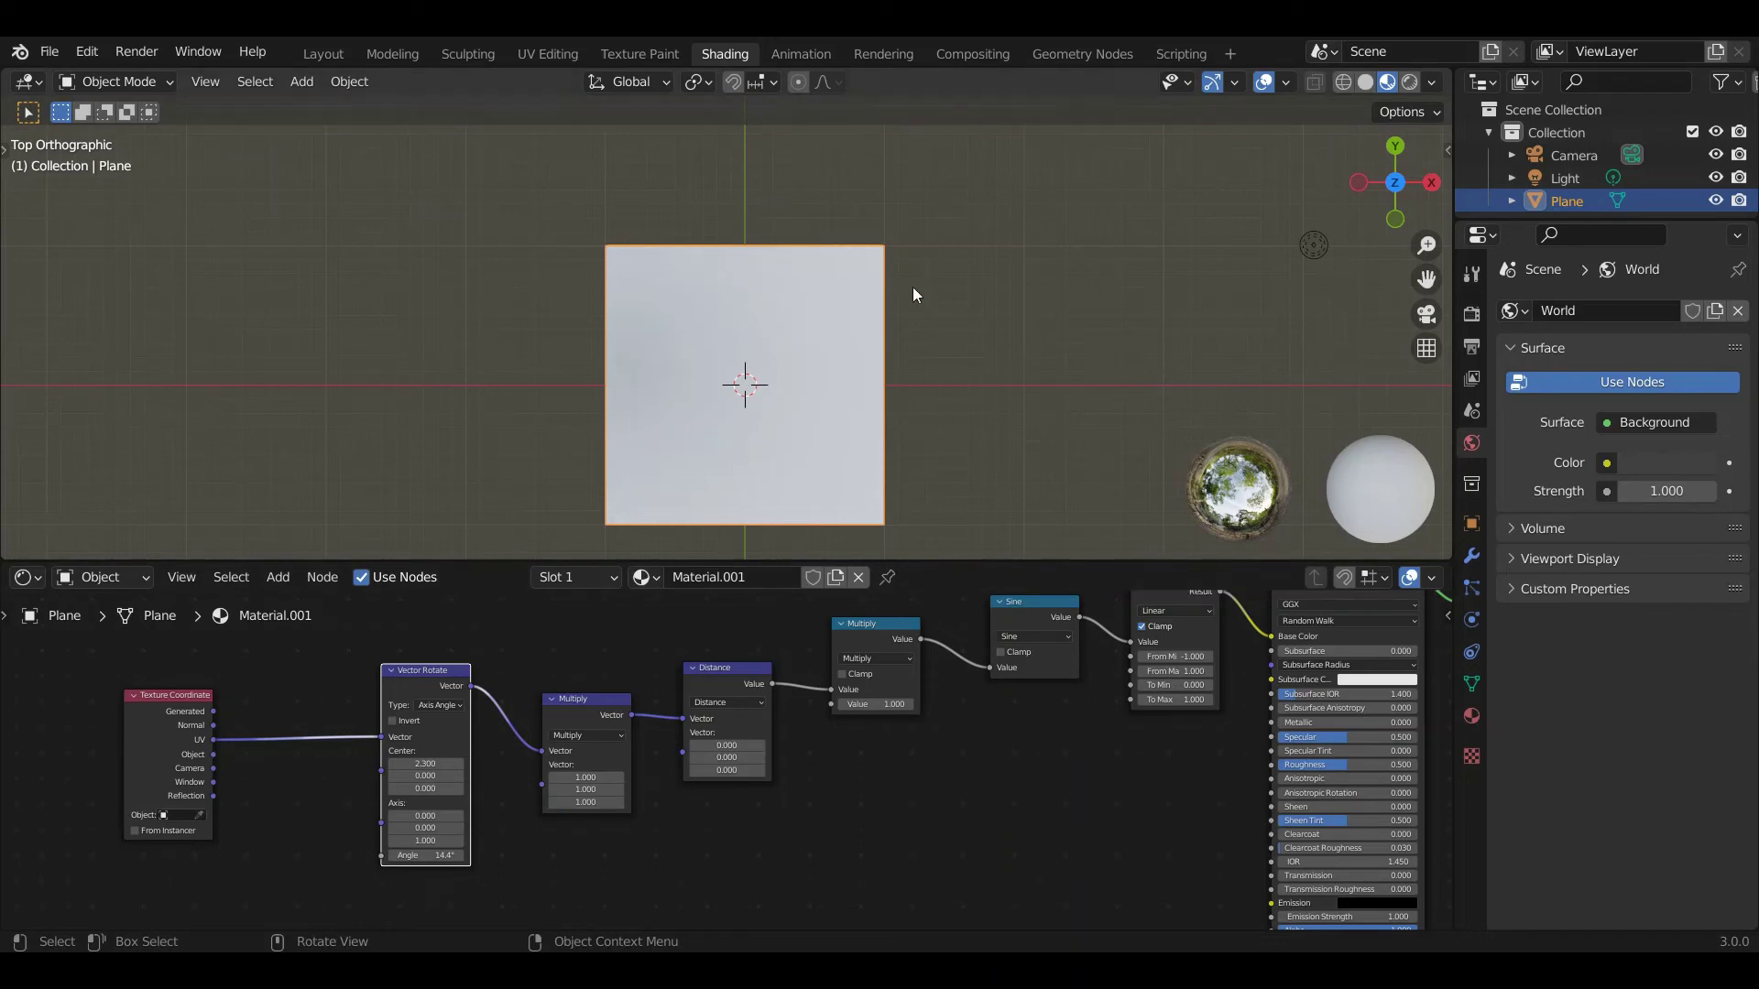
pyautogui.click(586, 789)
pyautogui.write('10')
pyautogui.press('Return')
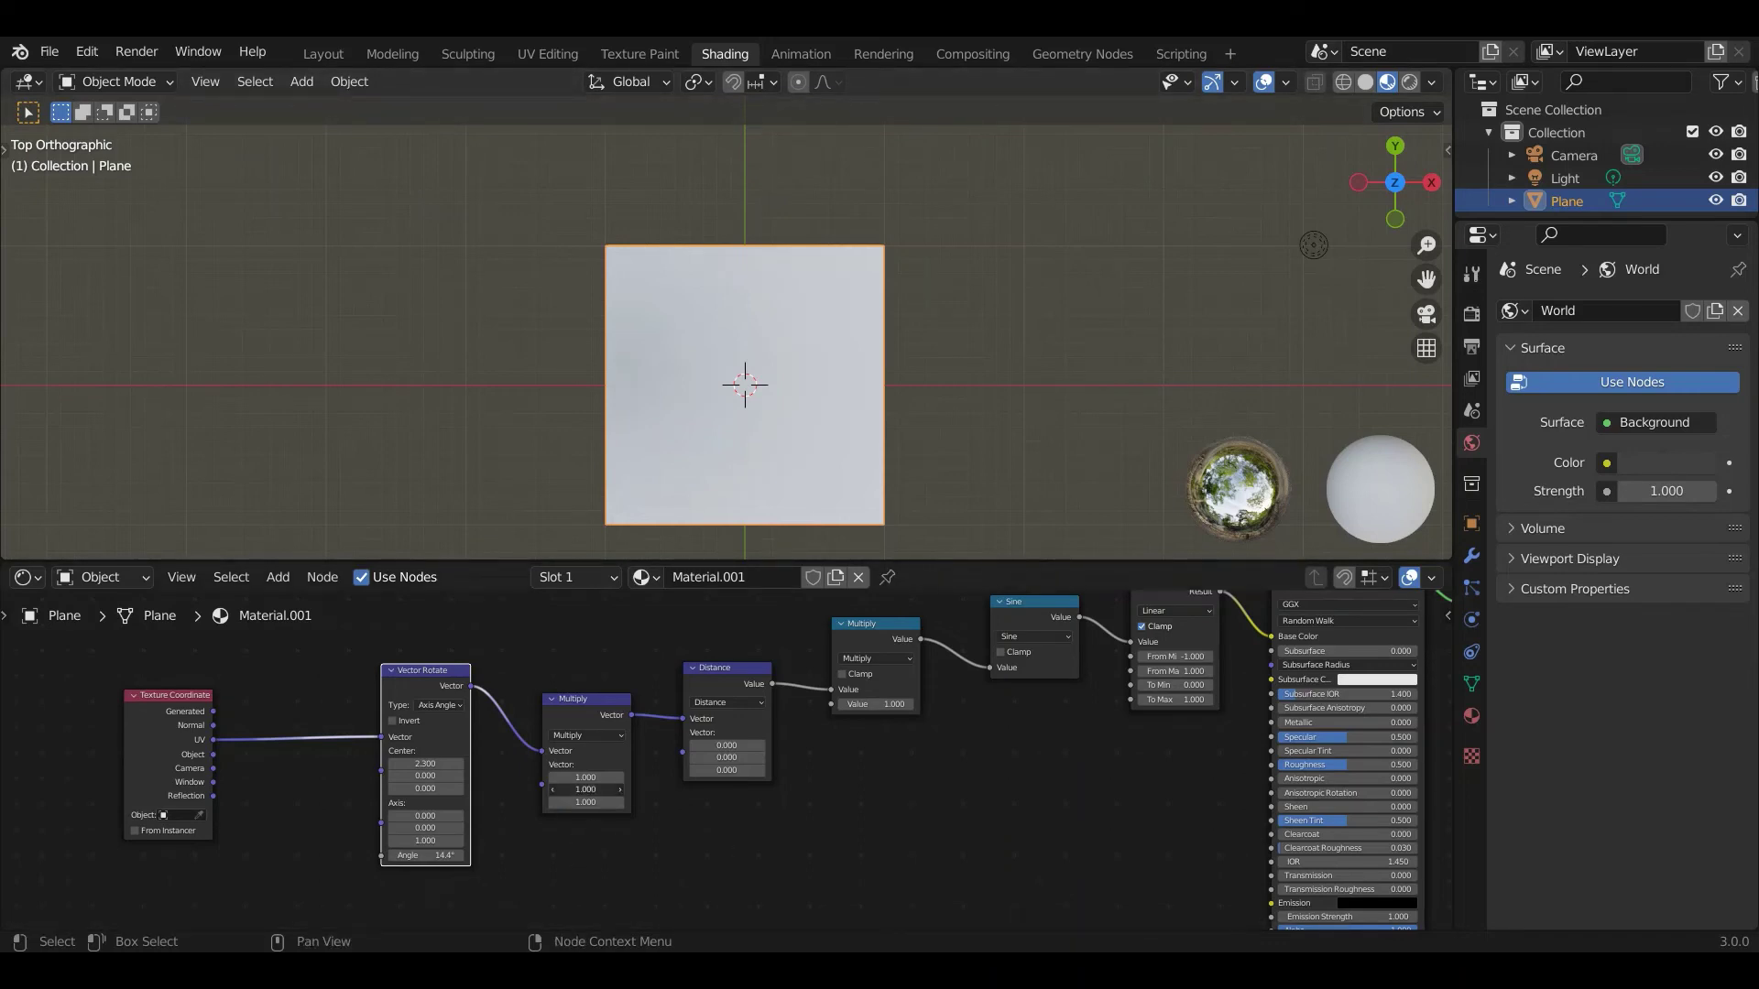
# Drag the Multiply node's Y factor up toward 54.2 to stretch the rings
pyautogui.moveTo(586, 790); pyautogui.dragTo(623, 777)
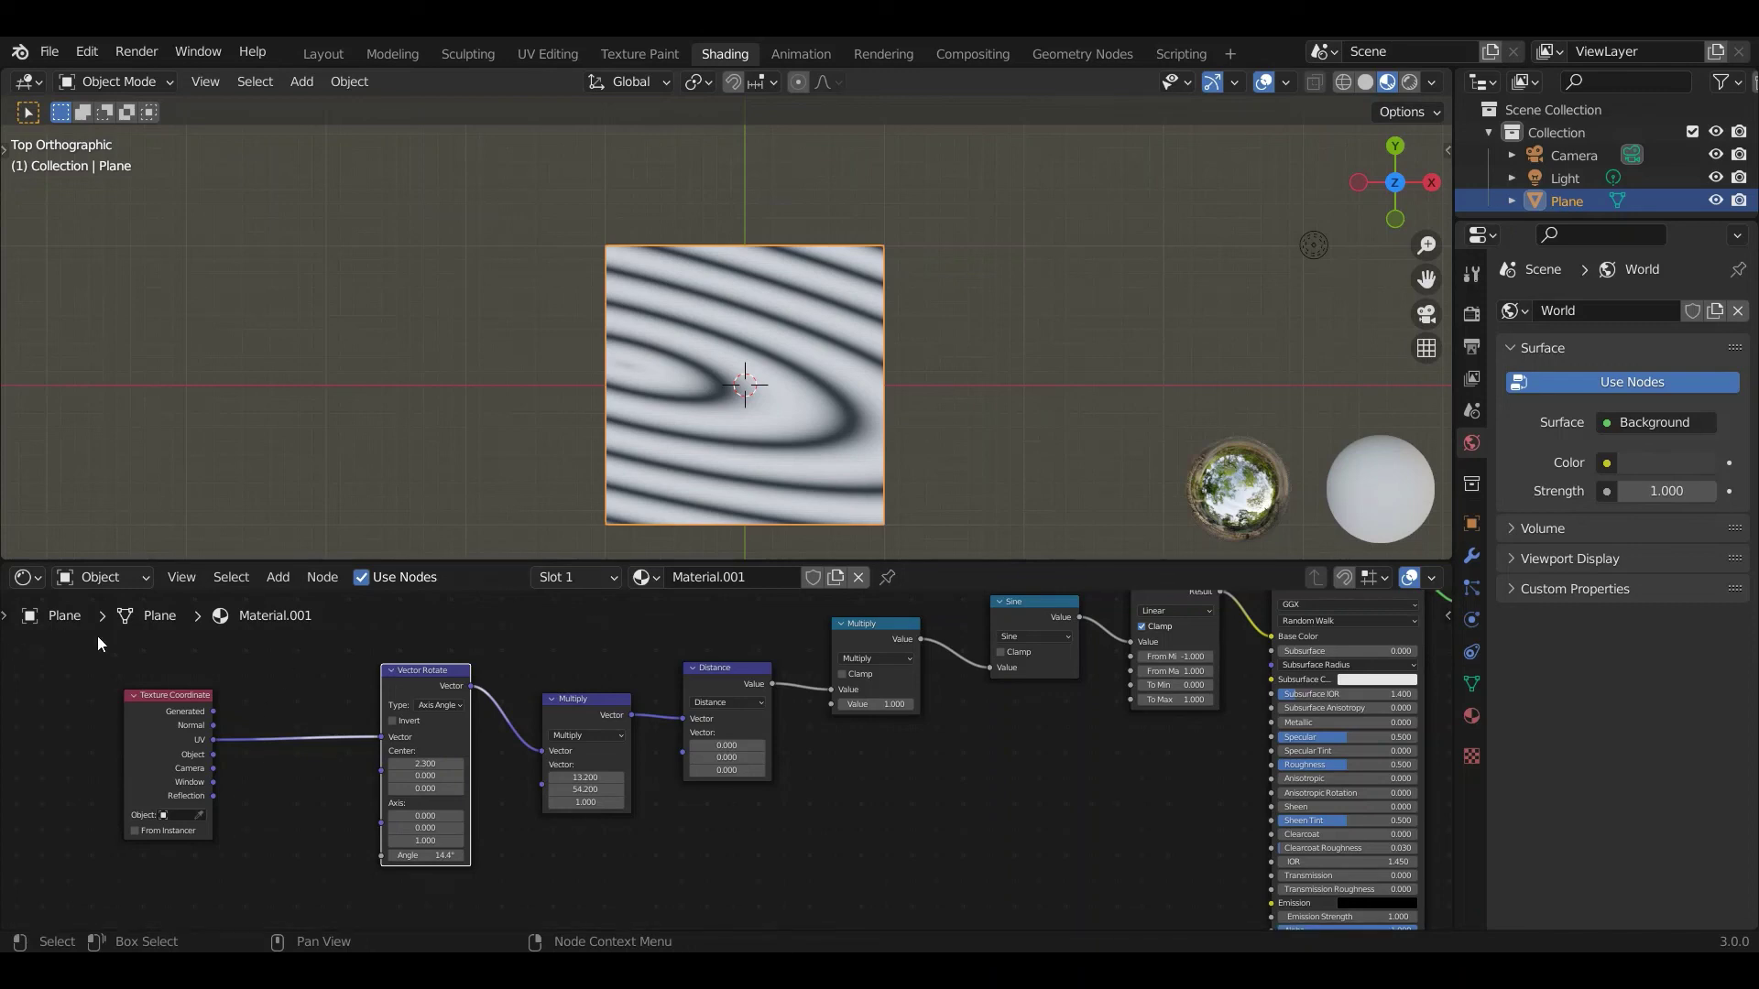
pyautogui.click(275, 578)
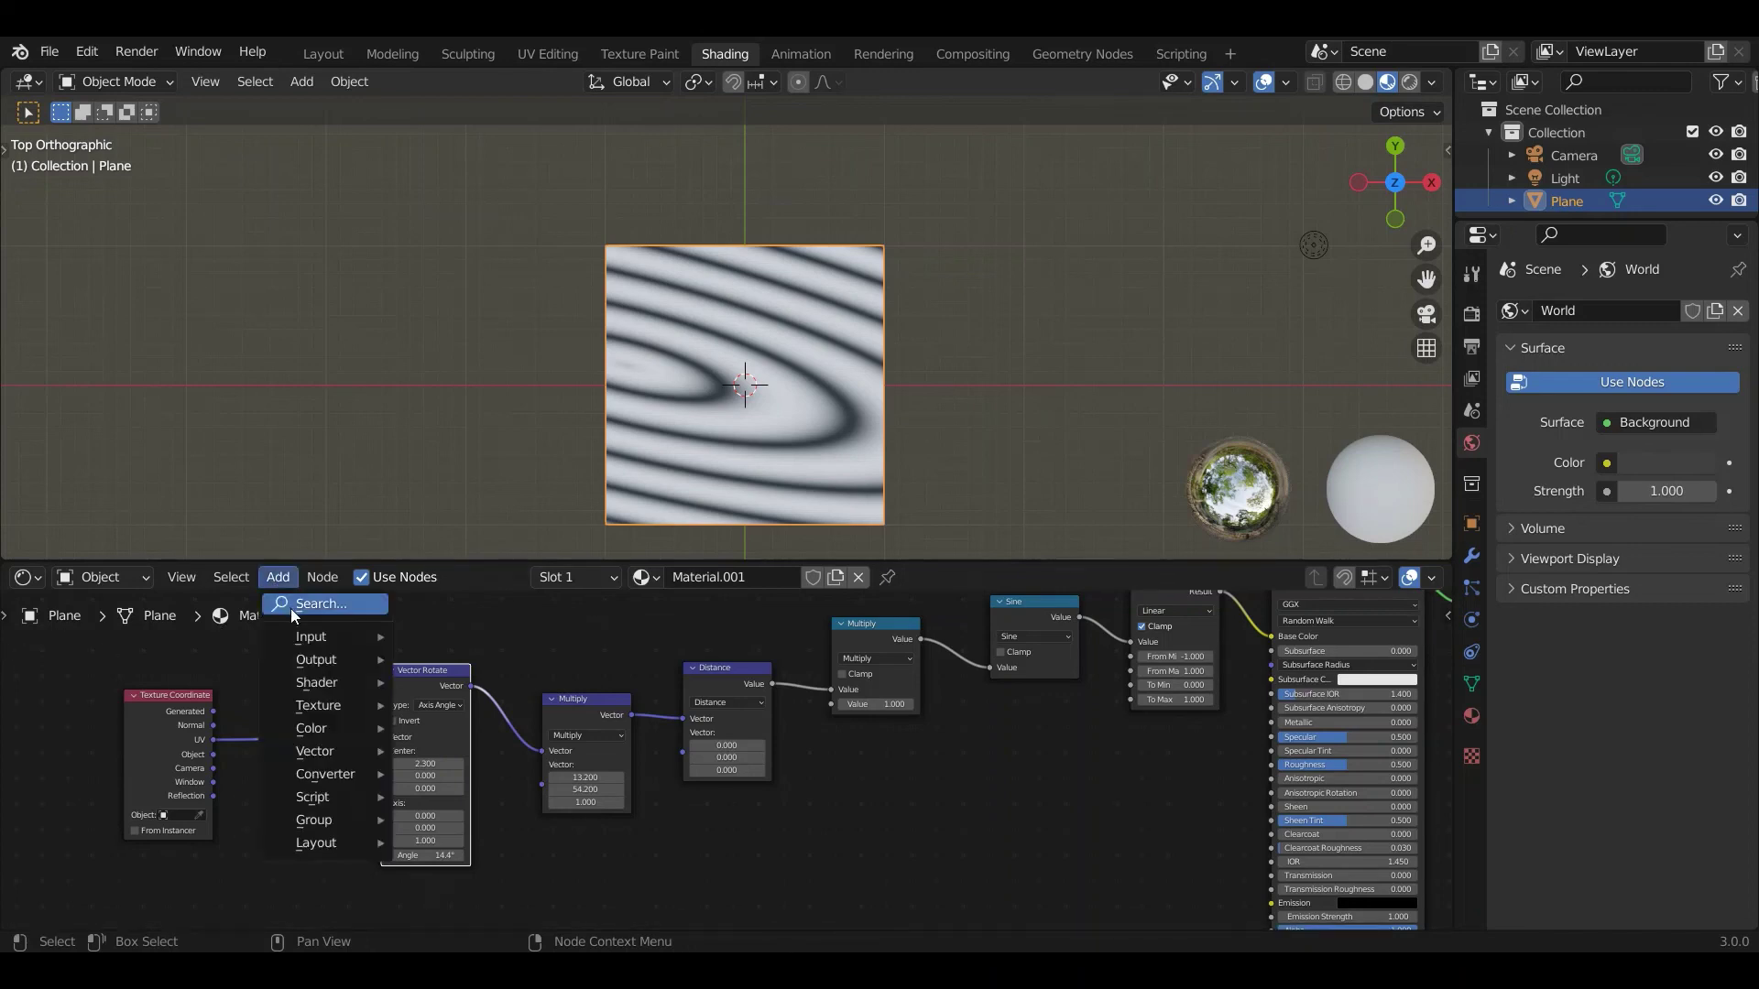
pyautogui.moveTo(331, 748)
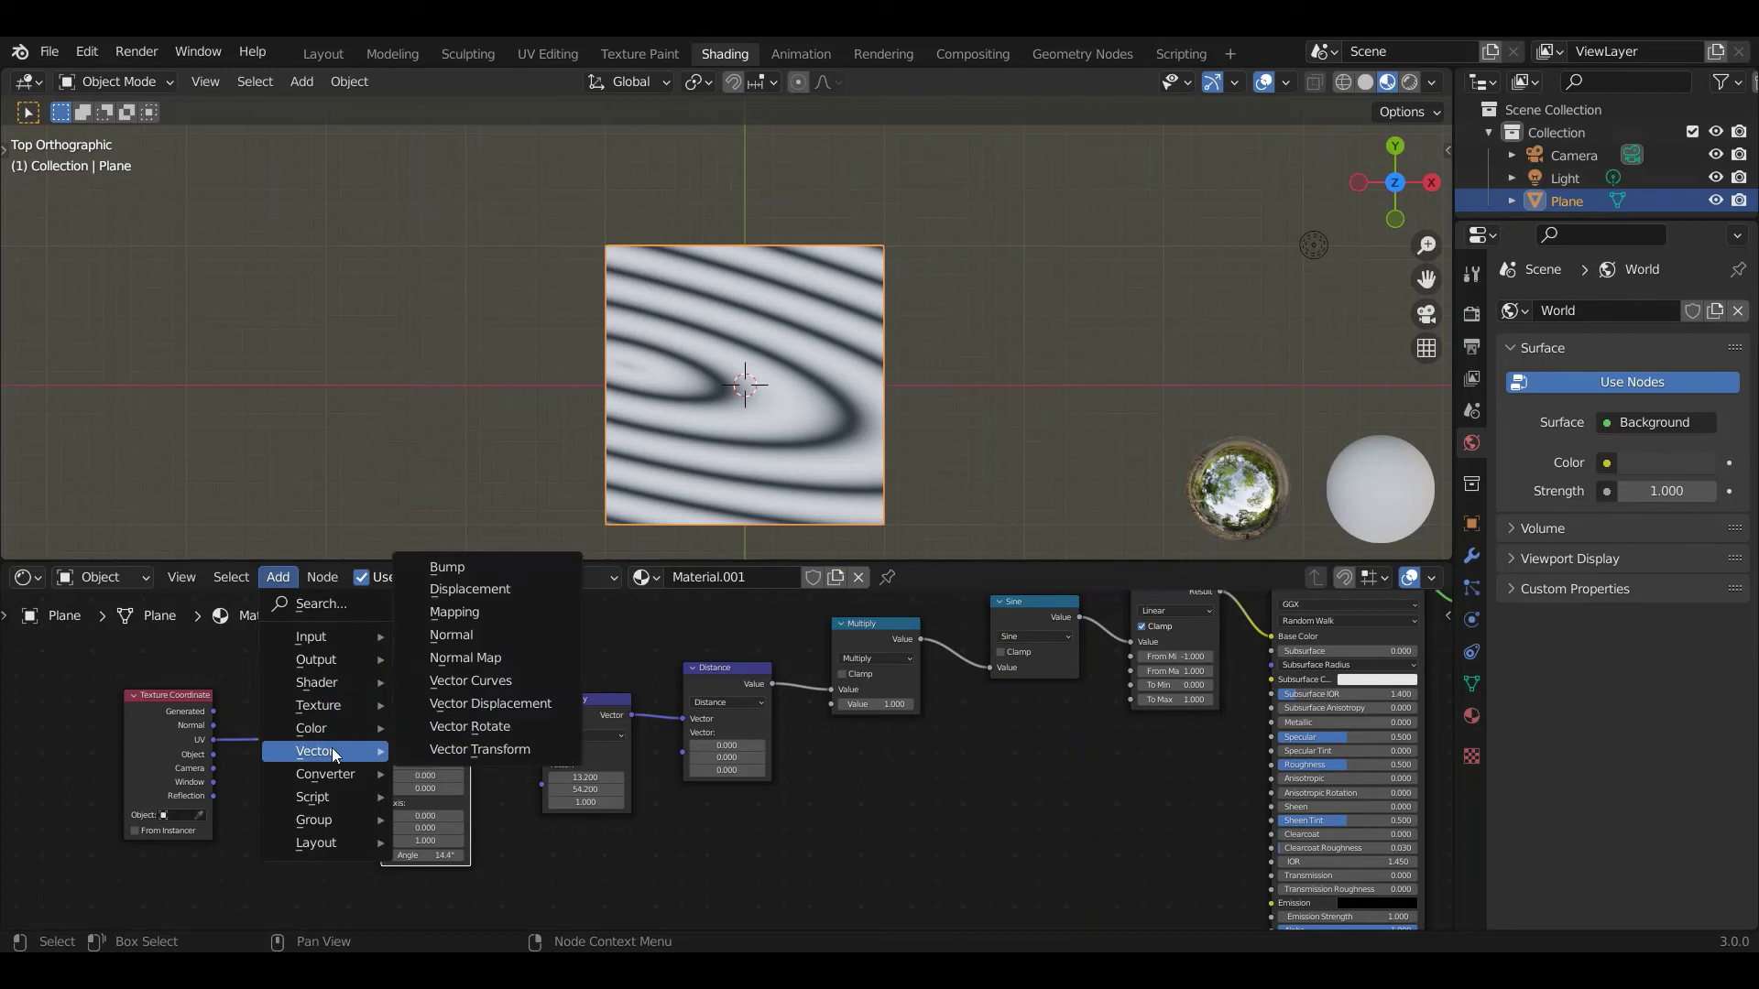